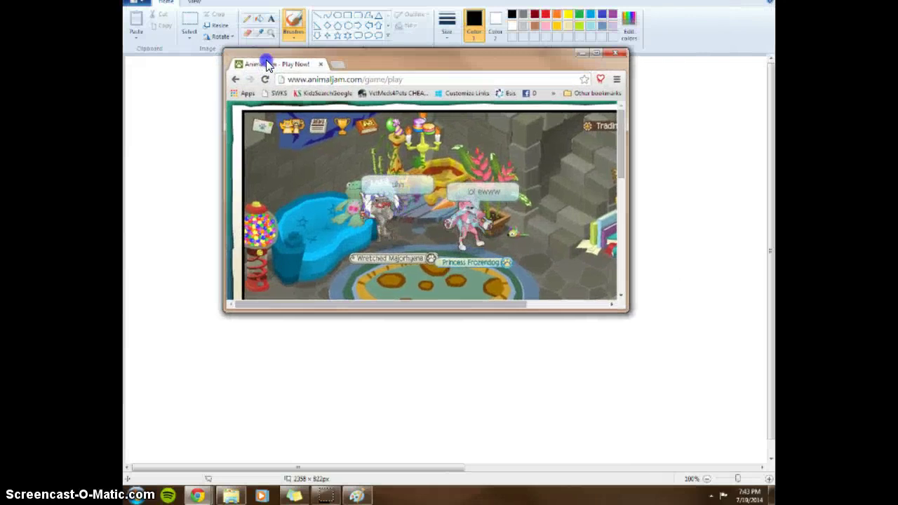
- Shrink the Animal Jam browser window and reposition it over the Paint canvas
double_click(262, 61)
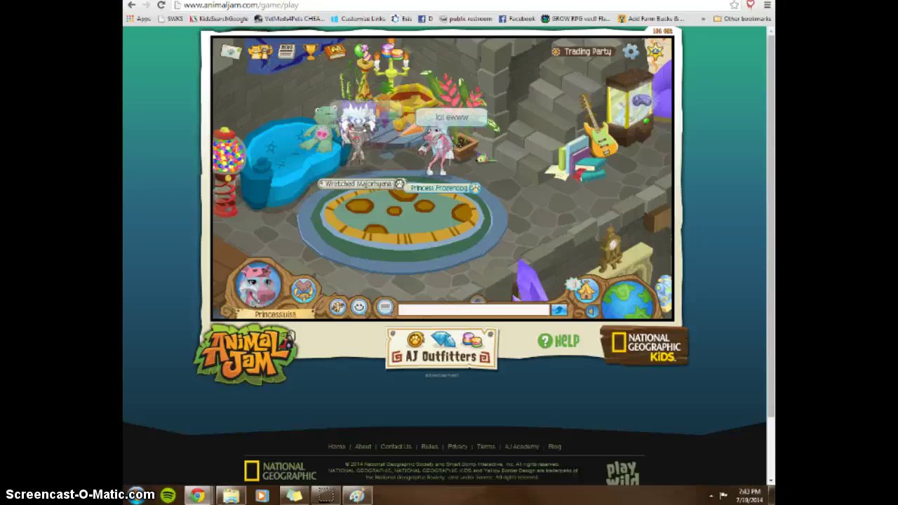
double_click(528, 1)
mouse_move(528, 71)
left_mouse_down()
mouse_move(561, 94)
mouse_move(641, 44)
mouse_move(652, 24)
mouse_move(579, 23)
left_mouse_up()
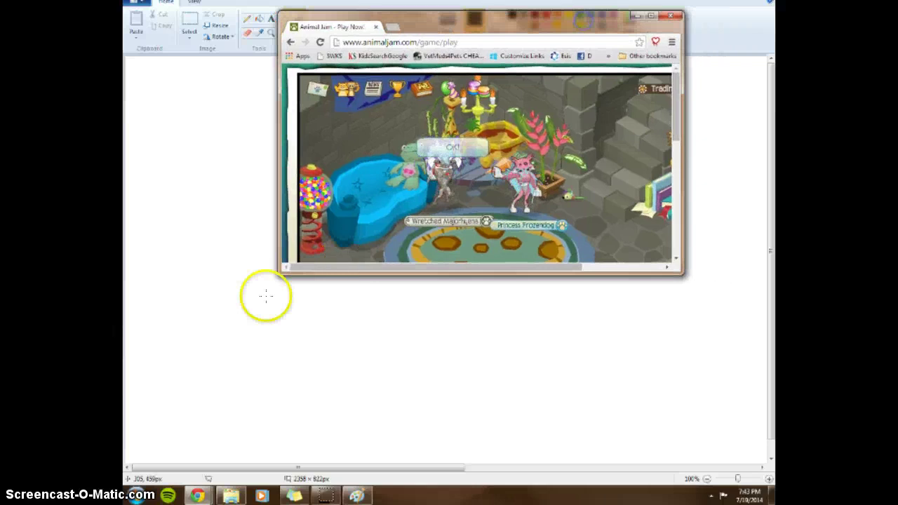
left_click_drag(274, 273, 449, 244)
left_click(685, 212)
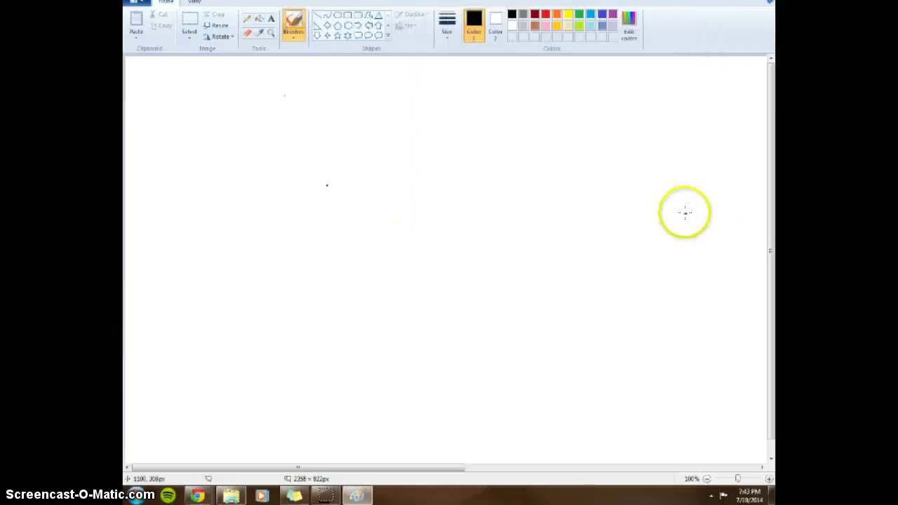
- Bring the Animal Jam window back in front of Paint, resize it, and move it to the far upper corner beside the drawing area
mouse_move(199, 496)
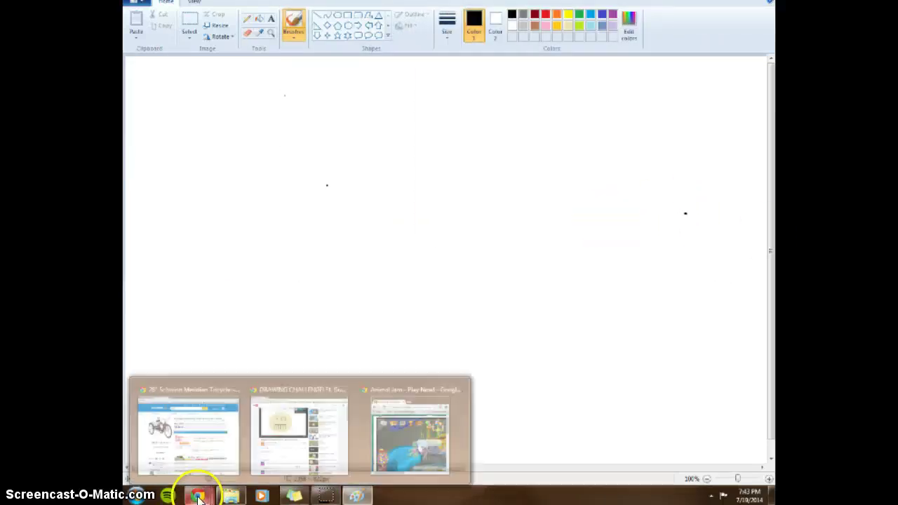
left_click(407, 432)
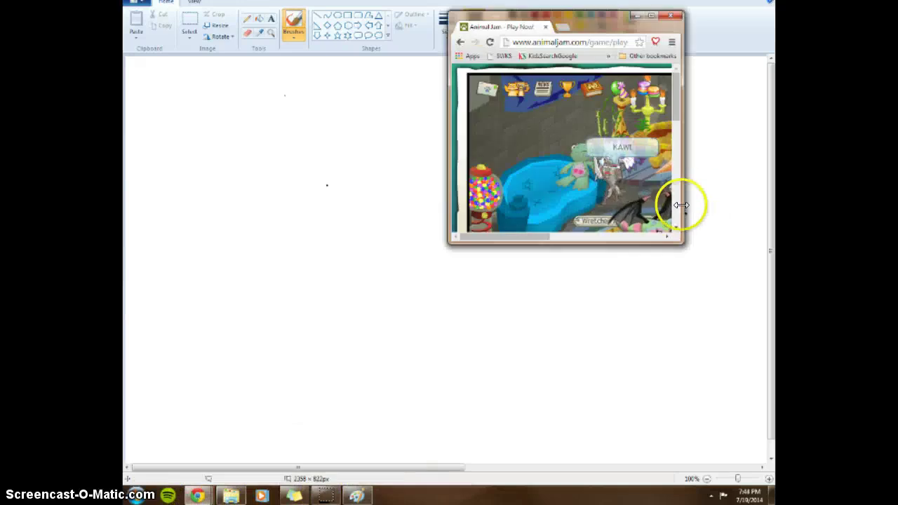
left_click_drag(682, 205, 739, 205)
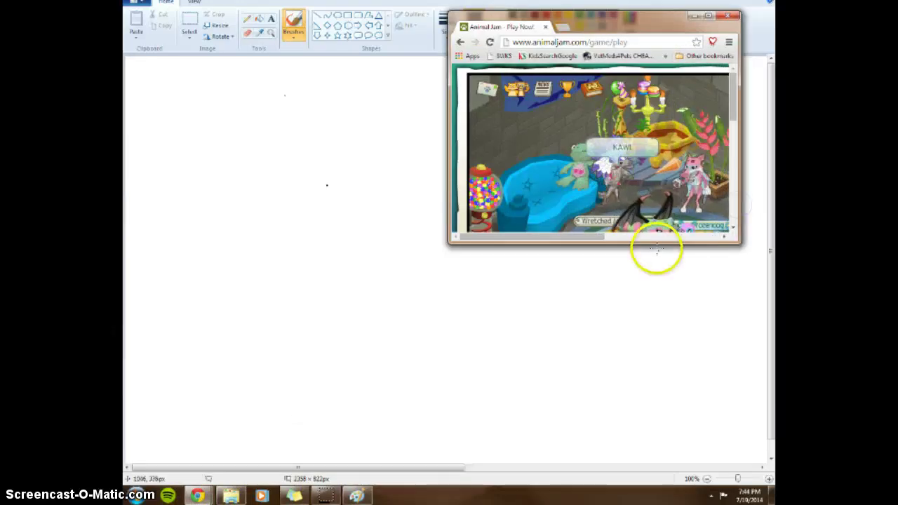
left_click_drag(657, 243, 664, 277)
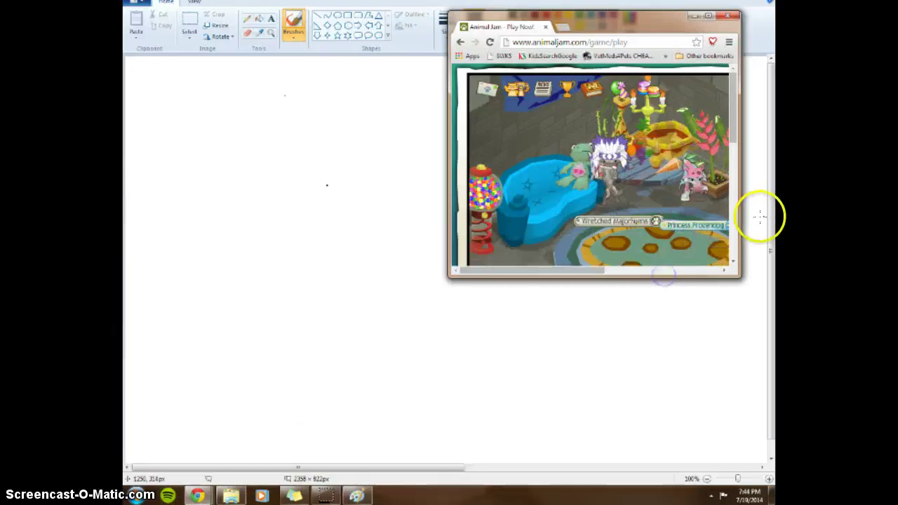
left_click_drag(736, 235, 759, 234)
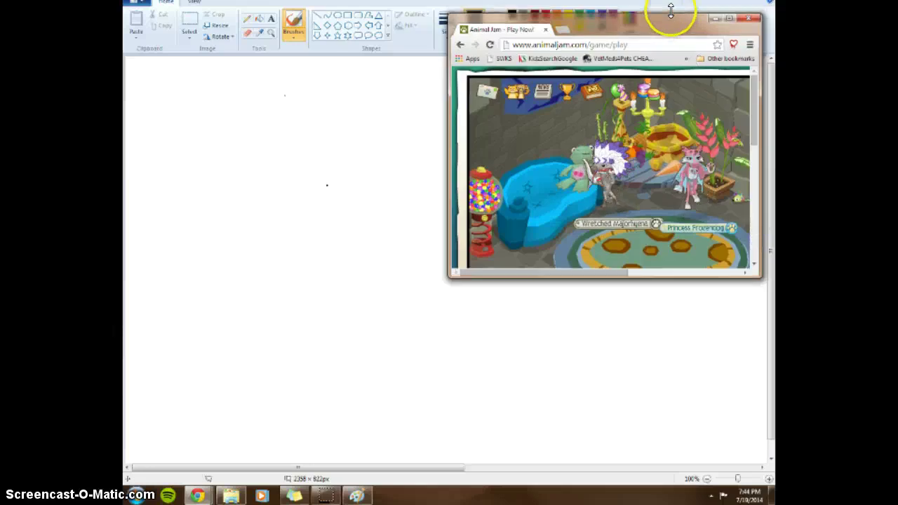
left_click_drag(668, 9, 669, 30)
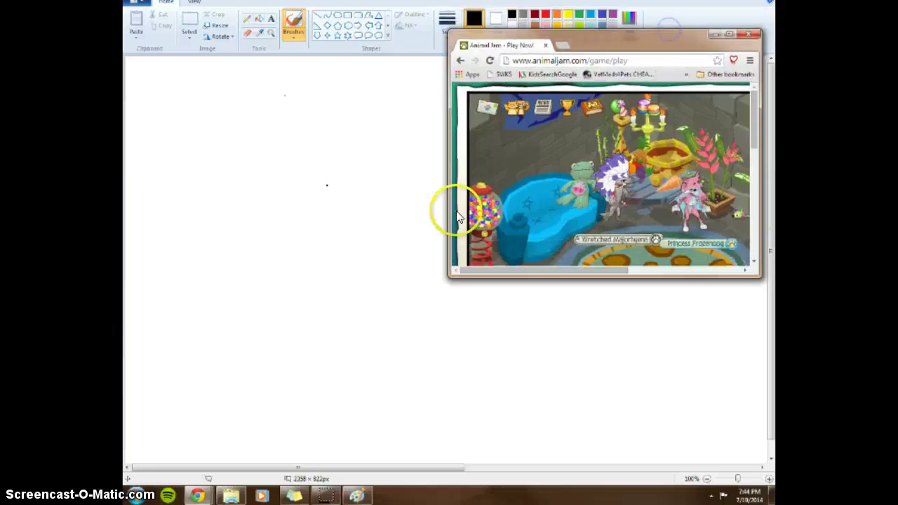
left_click_drag(601, 50, 616, 7)
- Return to the Paint canvas and brush a thin black head curve with one pointed ear
left_click(342, 266)
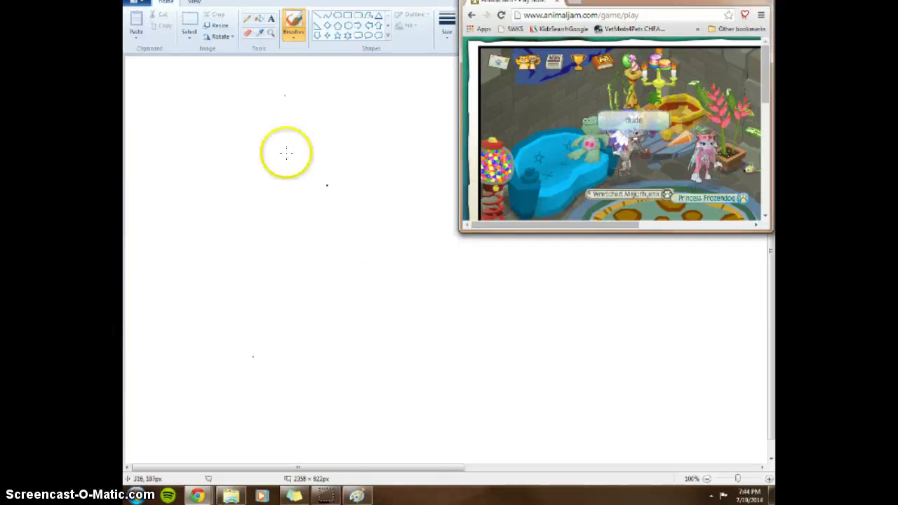
left_click(285, 32)
left_click(295, 37)
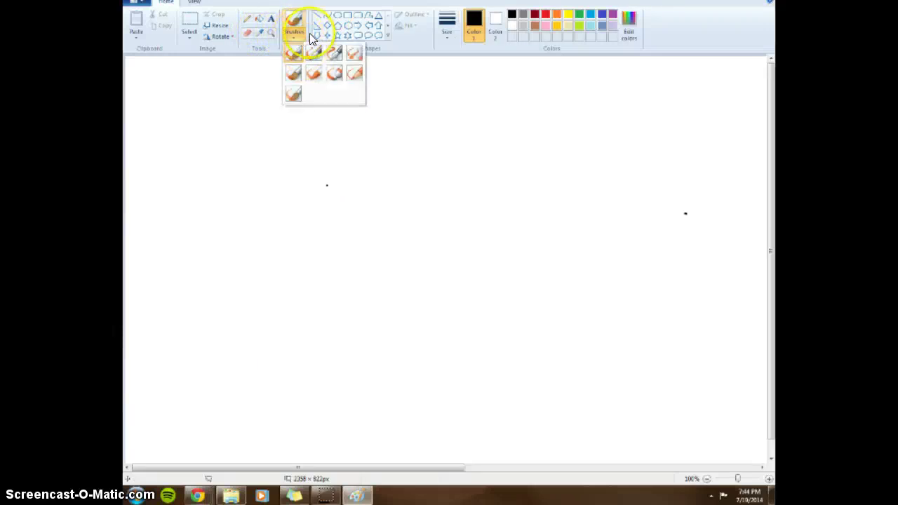
left_click(310, 34)
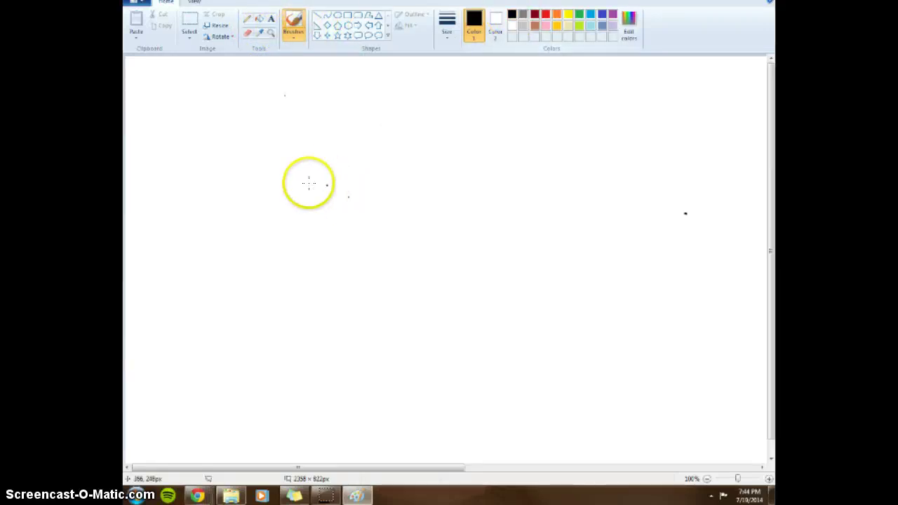
mouse_move(305, 184)
left_mouse_down()
mouse_move(330, 167)
mouse_move(358, 167)
left_mouse_up()
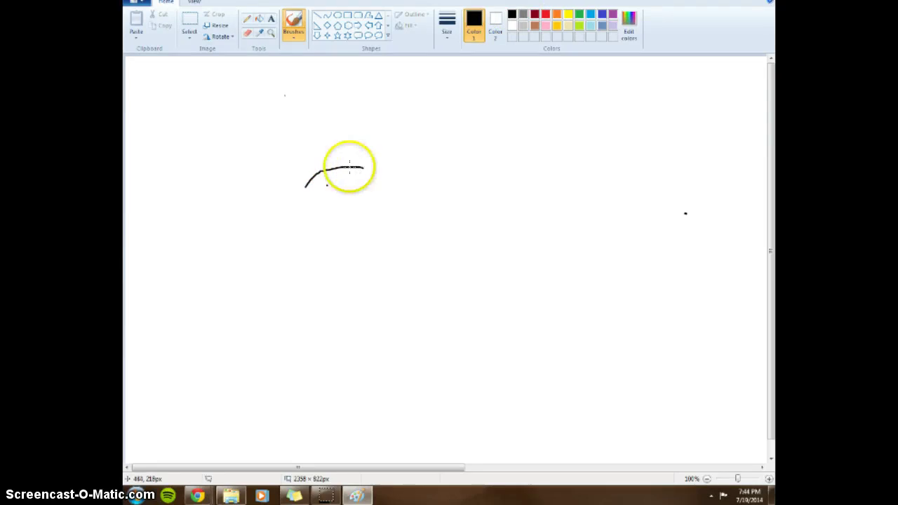
mouse_move(345, 165)
left_mouse_down()
mouse_move(358, 160)
mouse_move(357, 170)
left_mouse_up()
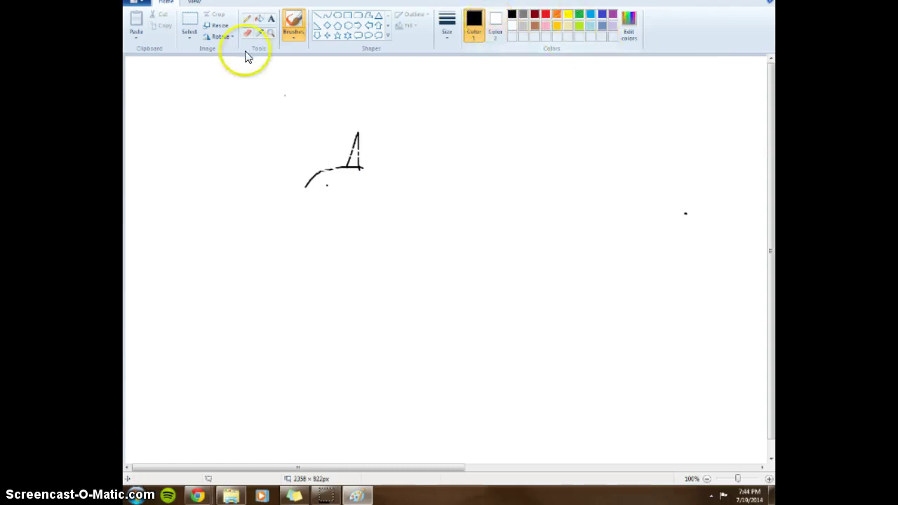
- Fill the black lines of the head sketch with white using the fill tool
left_click(259, 18)
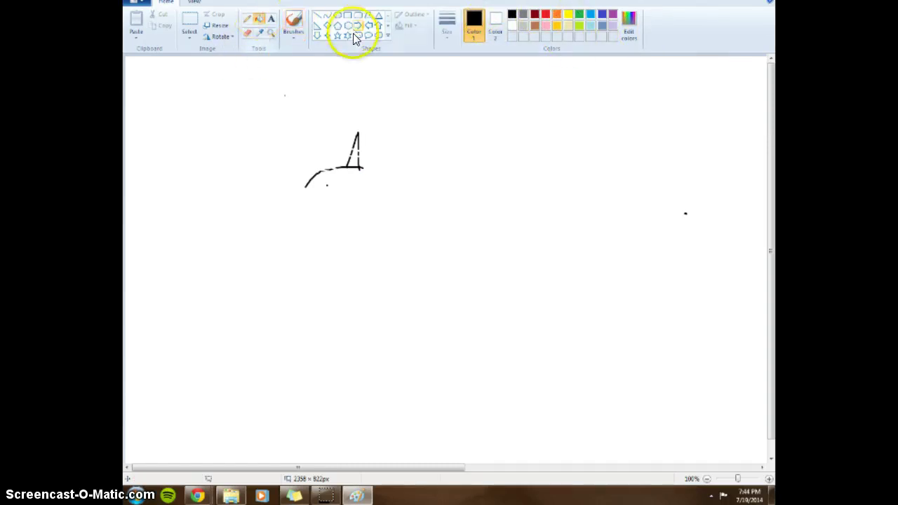
left_click(497, 21)
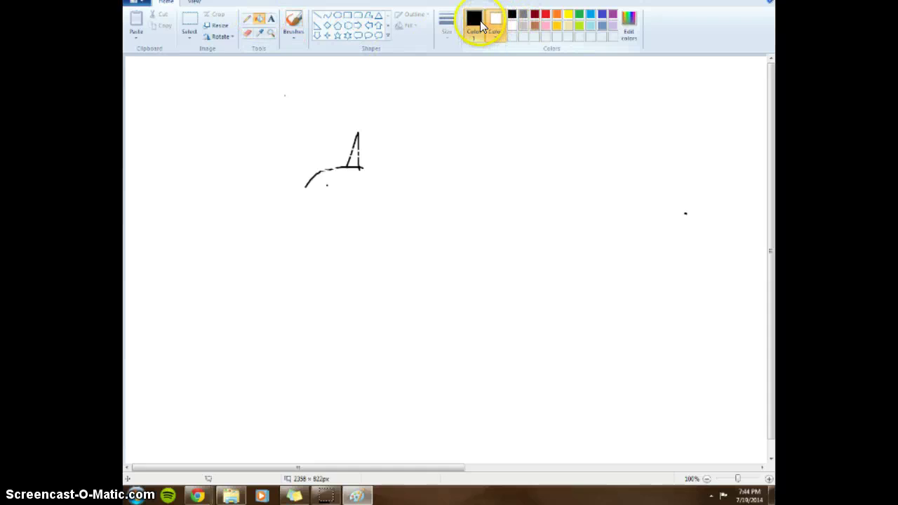
left_click(481, 26)
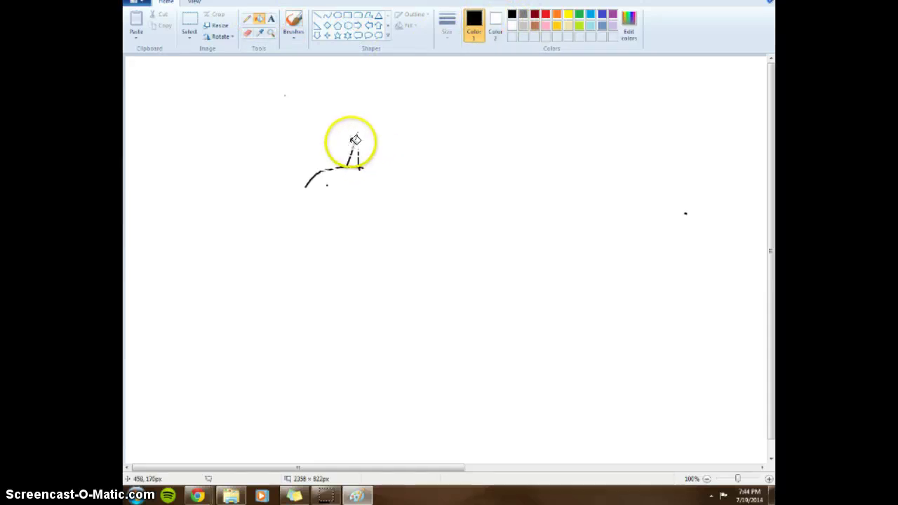
right_click(347, 160)
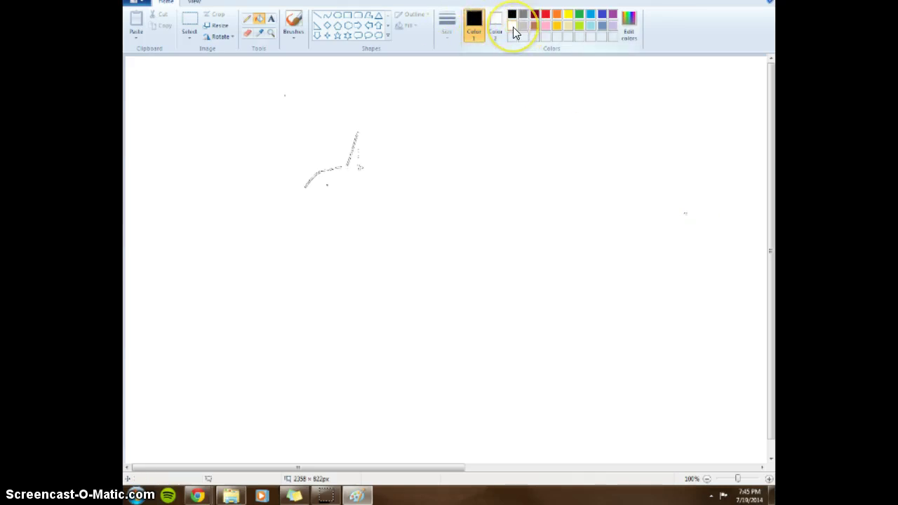
- Switch back to the brush, set it to the thickest size, and paint out the leftover head sketch in white
left_click(288, 29)
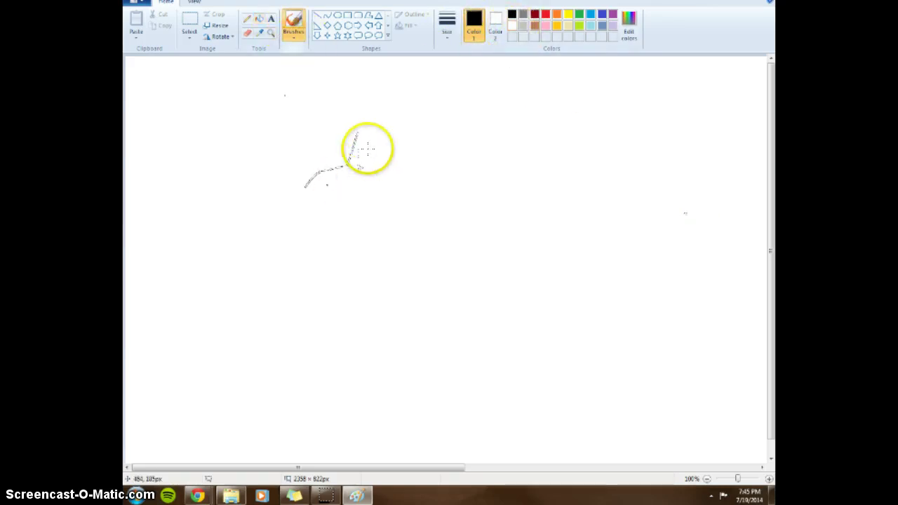
left_click_drag(371, 150, 364, 169)
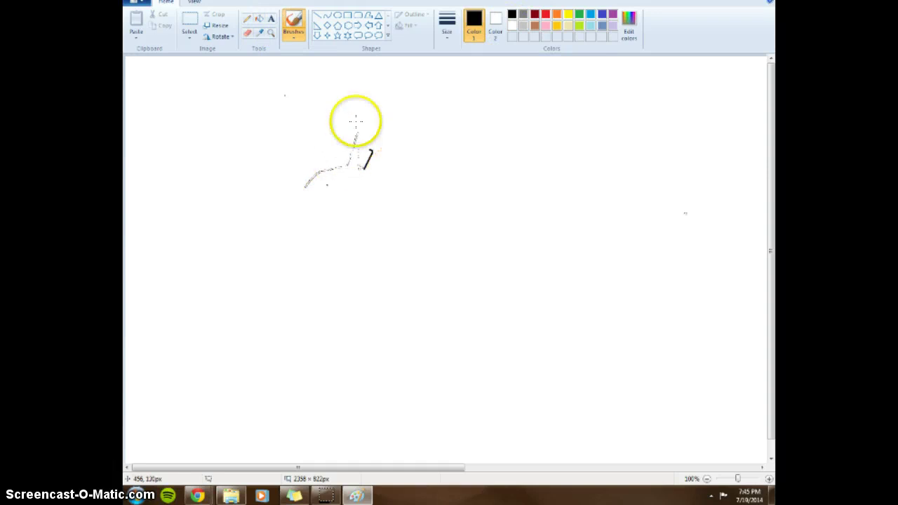
left_click(288, 40)
left_click(287, 40)
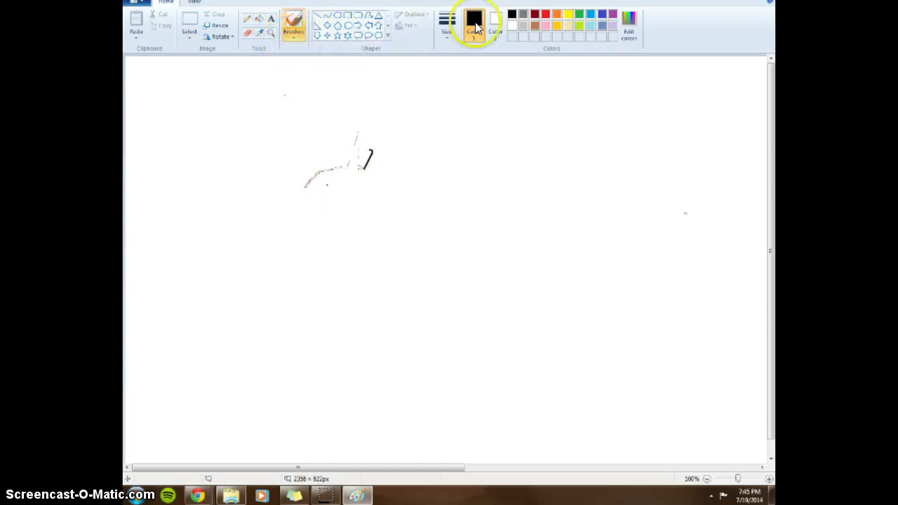
left_click(440, 32)
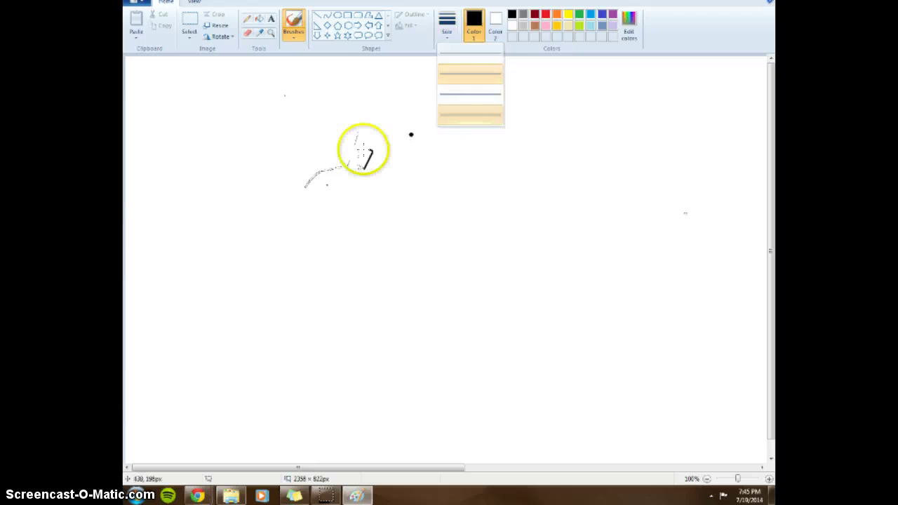
left_click(363, 142)
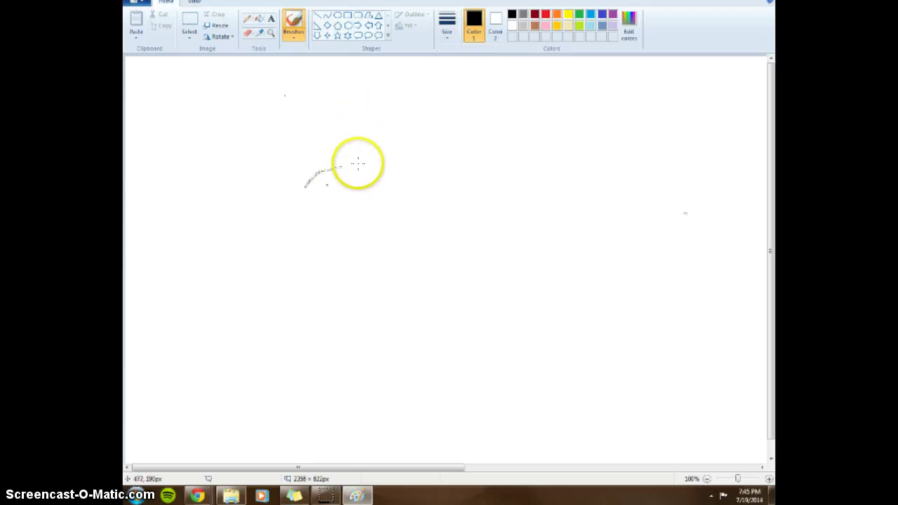
mouse_move(358, 164)
left_mouse_down()
mouse_move(315, 172)
mouse_move(339, 162)
mouse_move(281, 191)
left_mouse_up()
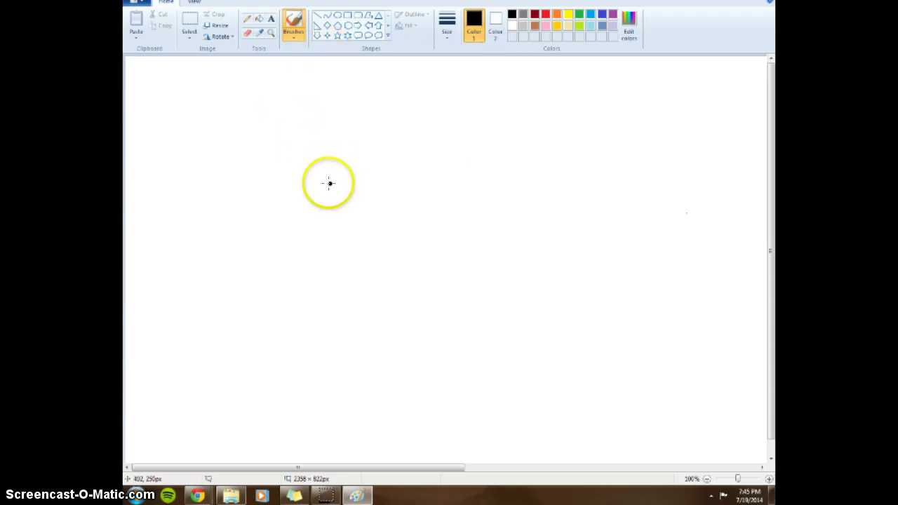
- Draw the dog's forehead curve with two pointed ears in thick black, and erase the line beneath the larger ear
mouse_move(329, 183)
left_mouse_down()
mouse_move(348, 167)
mouse_move(406, 167)
mouse_move(381, 166)
mouse_move(387, 114)
mouse_move(400, 166)
left_mouse_up()
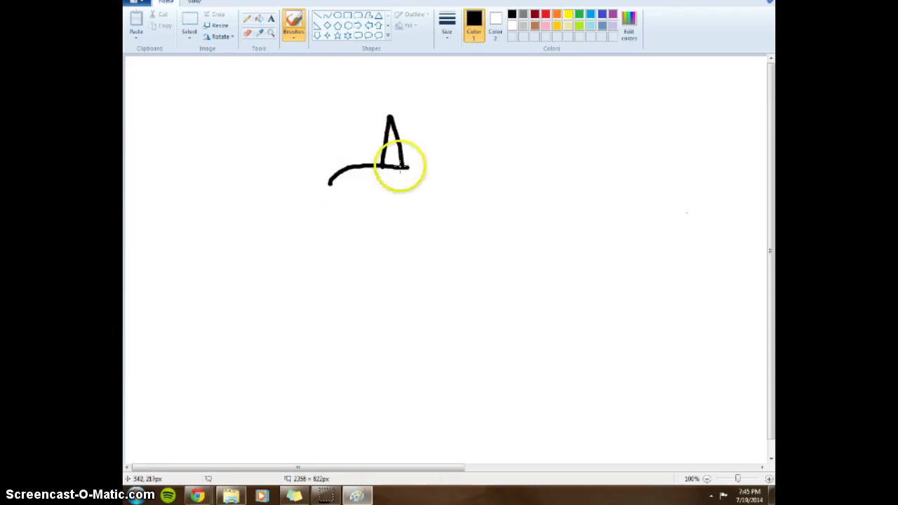
left_click_drag(381, 129, 360, 164)
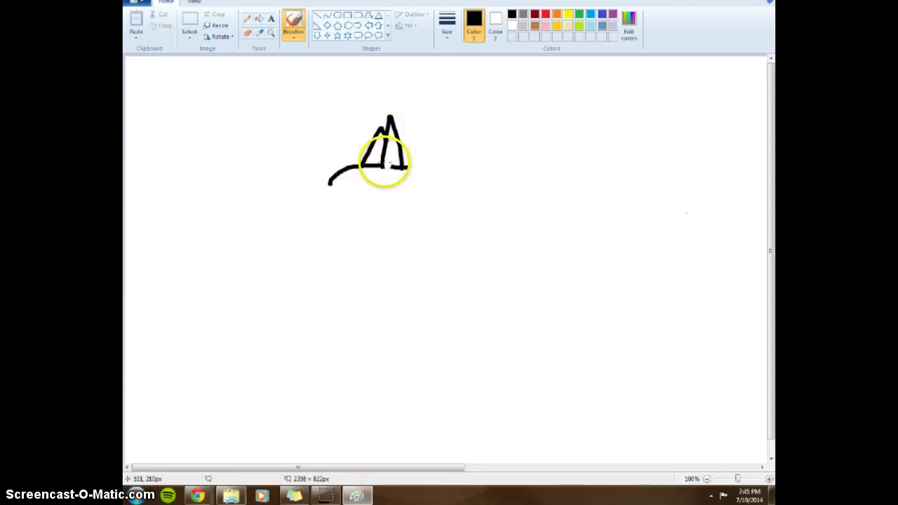
left_click_drag(382, 164, 392, 167)
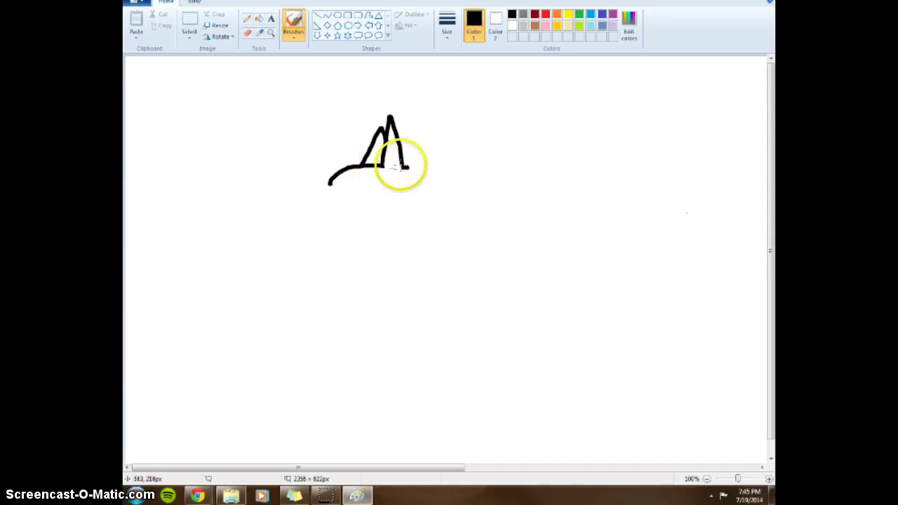
- Draw the dog's back, curled tail and hind leg as one outline, and thin the foot's sole with white touch-ups
mouse_move(406, 166)
left_mouse_down()
mouse_move(464, 222)
mouse_move(593, 246)
mouse_move(657, 242)
mouse_move(698, 180)
mouse_move(681, 156)
mouse_move(654, 154)
mouse_move(686, 143)
mouse_move(724, 174)
mouse_move(724, 212)
mouse_move(705, 263)
mouse_move(675, 279)
mouse_move(628, 278)
mouse_move(620, 378)
left_mouse_up()
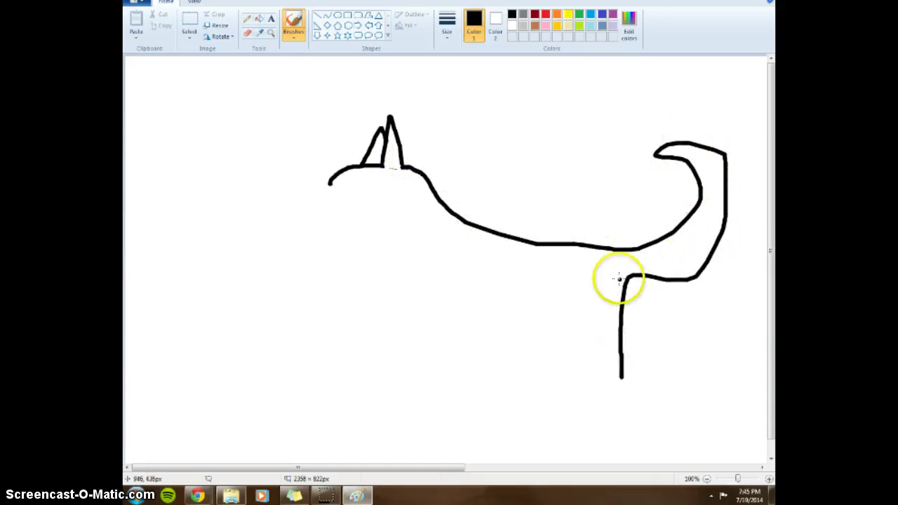
mouse_move(595, 277)
left_mouse_down()
mouse_move(566, 319)
mouse_move(592, 327)
mouse_move(594, 339)
mouse_move(589, 370)
mouse_move(577, 373)
mouse_move(621, 373)
mouse_move(592, 365)
mouse_move(592, 329)
mouse_move(594, 361)
mouse_move(574, 366)
mouse_move(597, 373)
left_mouse_up()
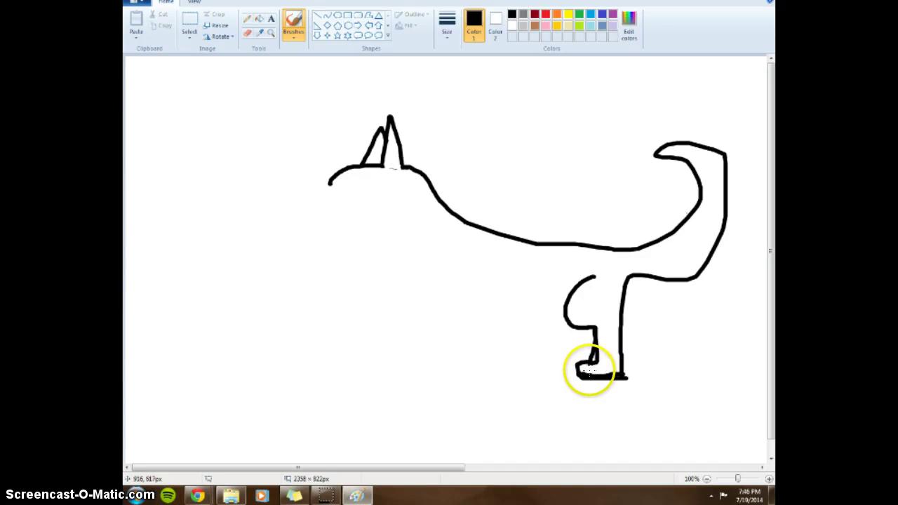
key("ctrl+z")
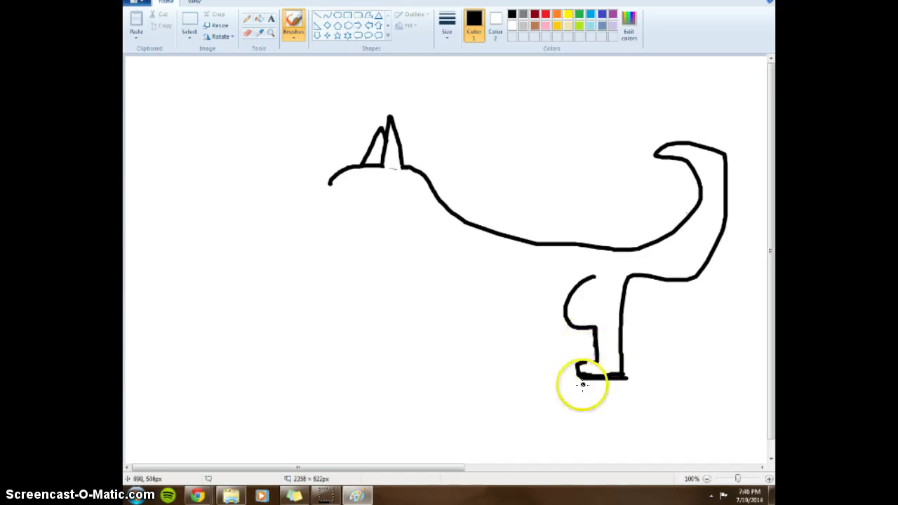
left_click_drag(581, 372, 589, 374)
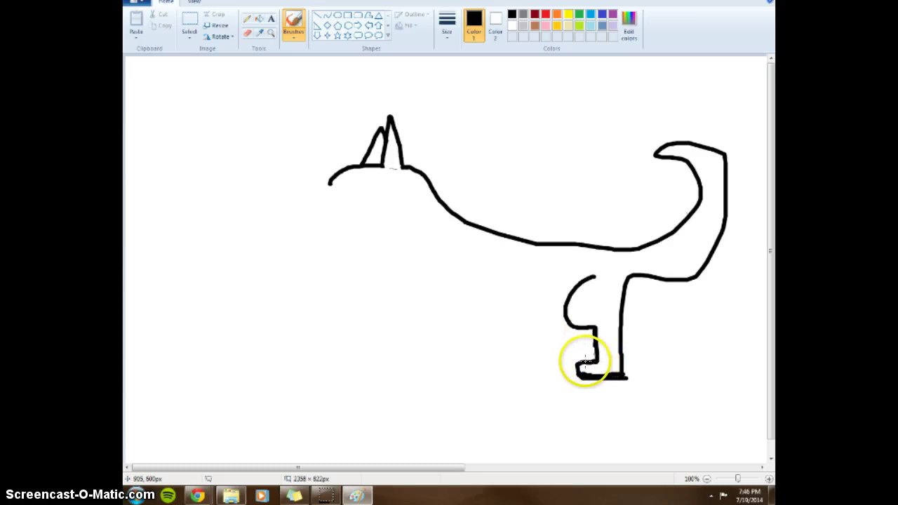
left_click_drag(632, 379, 594, 377)
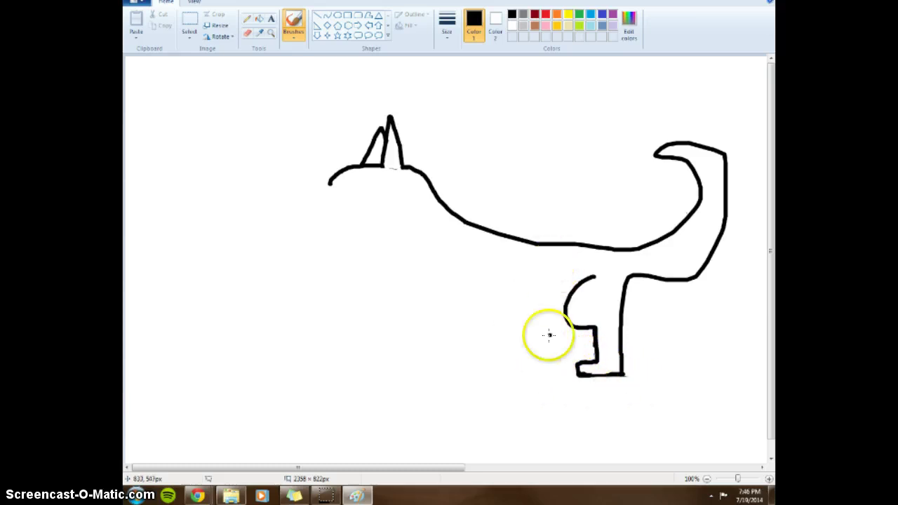
- Complete the dog's outline with the belly, front leg, neck and muzzle, and add a small black dot for the eye
mouse_move(477, 267)
left_mouse_down()
mouse_move(496, 290)
mouse_move(543, 295)
mouse_move(592, 278)
left_mouse_up()
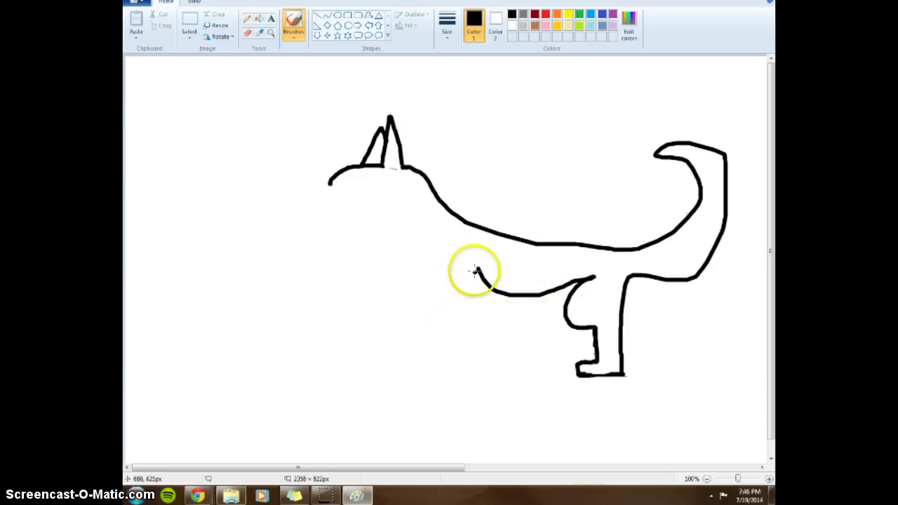
mouse_move(476, 269)
left_mouse_down()
mouse_move(463, 351)
mouse_move(446, 370)
mouse_move(418, 370)
mouse_move(429, 364)
mouse_move(452, 263)
left_mouse_up()
mouse_move(339, 173)
left_mouse_down()
mouse_move(291, 204)
mouse_move(334, 230)
mouse_move(357, 228)
mouse_move(454, 264)
left_mouse_up()
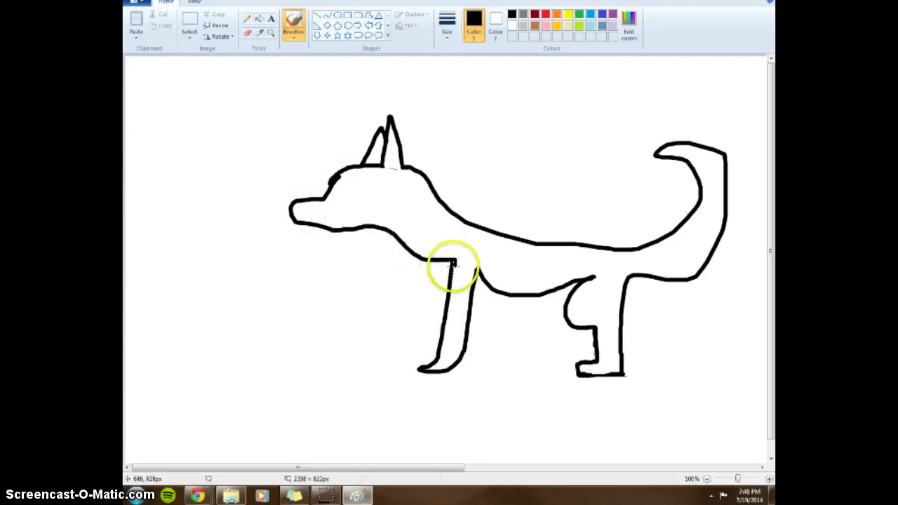
left_click(347, 191)
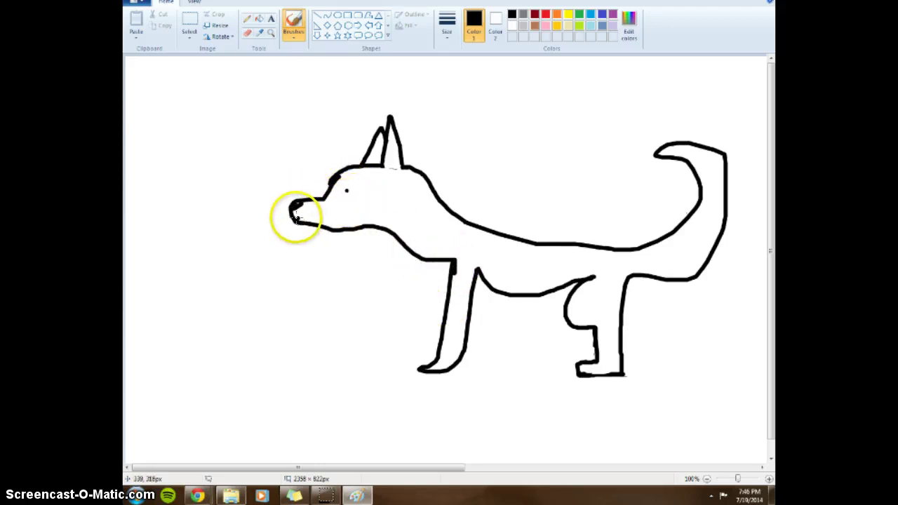
- Draw the dog's mouth line on the muzzle and add small black whisker dots across the cheek and chin
left_click_drag(296, 219, 323, 210)
left_click(337, 216)
left_click(336, 206)
left_click(332, 228)
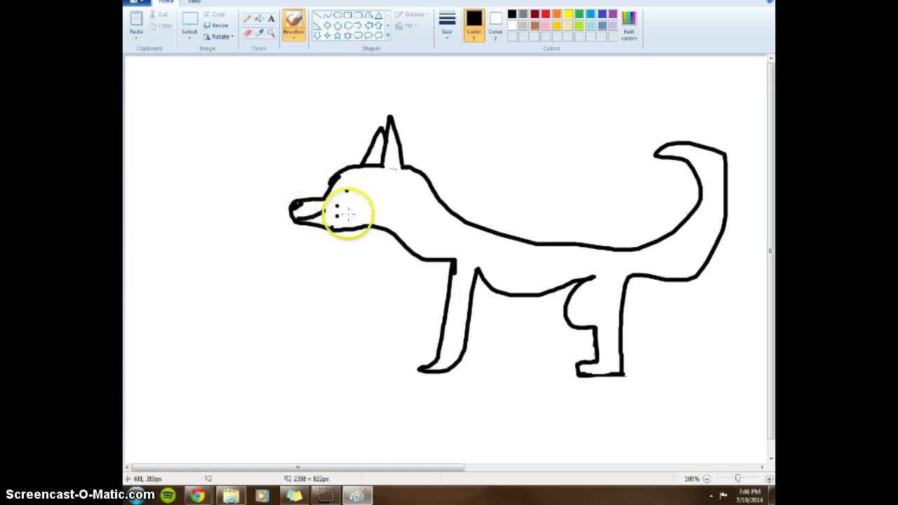
left_click(345, 210)
left_click(350, 218)
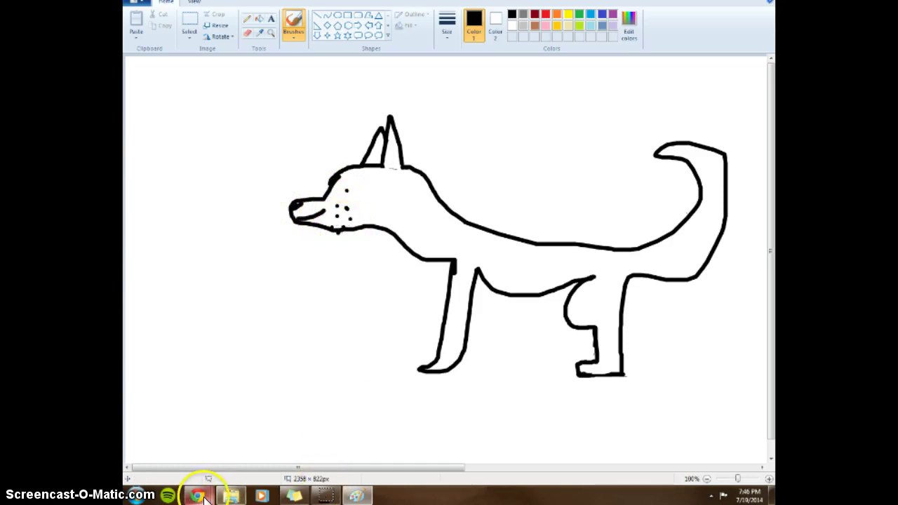
- Switch to the Animal Jam browser window, place it over the drawing, and send the chat message "BANANA?"
mouse_move(200, 496)
left_click(427, 431)
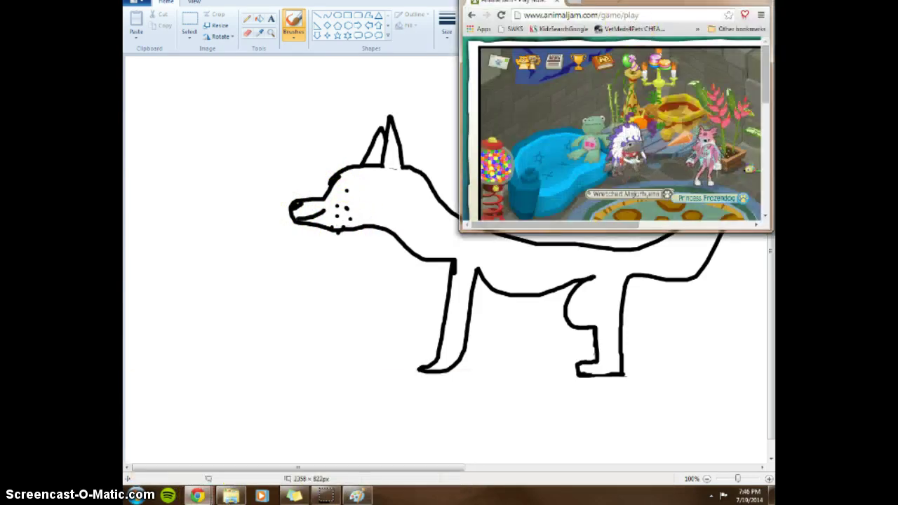
key("alt+Tab")
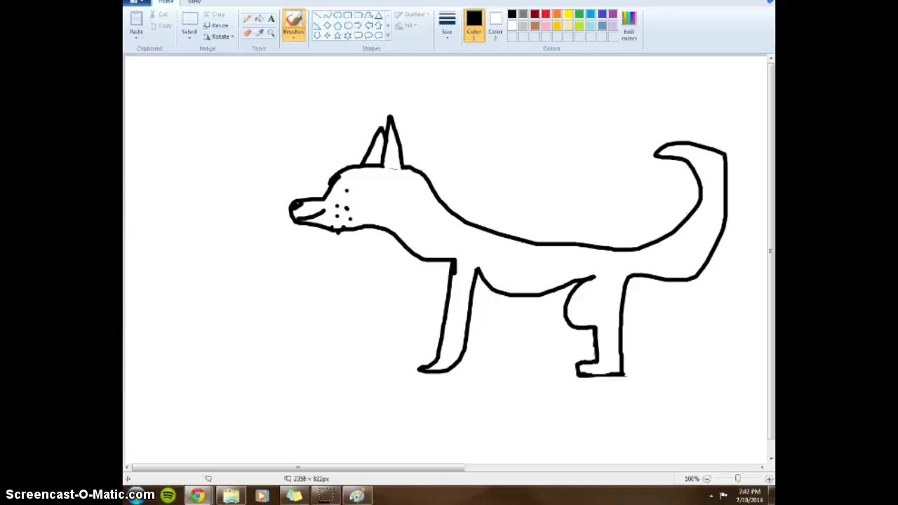
left_click_drag(435, 86, 532, 16)
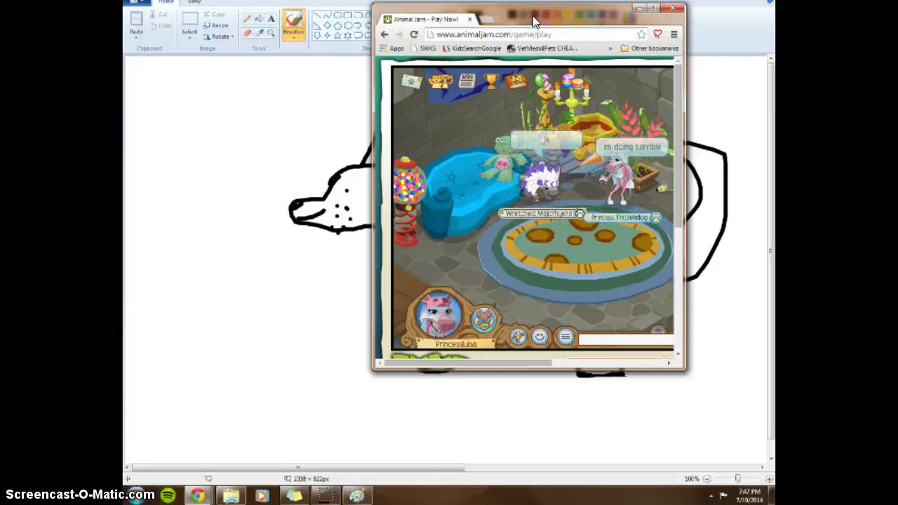
left_click(537, 14)
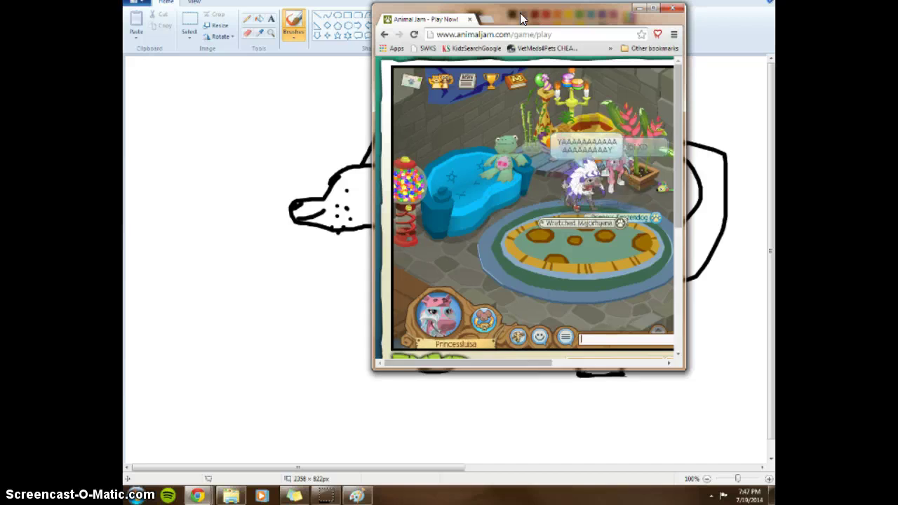
mouse_move(520, 13)
left_mouse_down()
mouse_move(776, 133)
mouse_move(620, 102)
mouse_move(526, 45)
mouse_move(508, 46)
left_mouse_up()
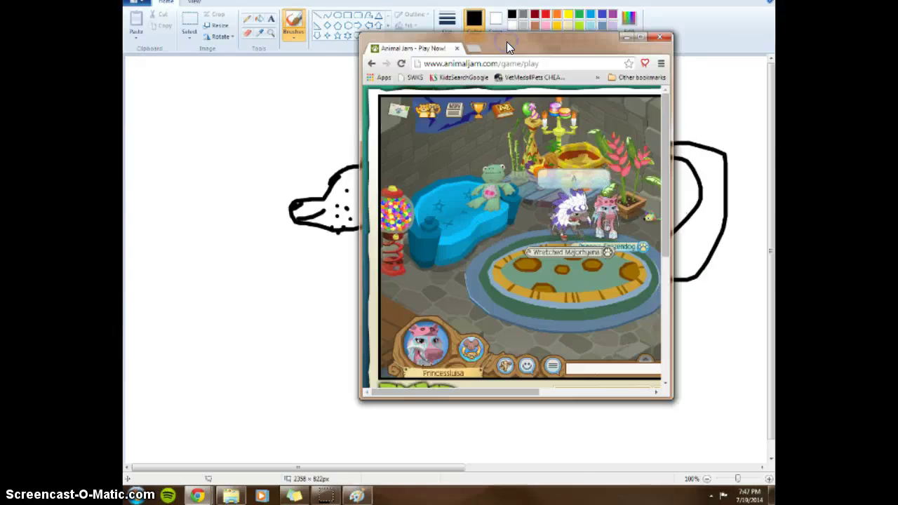
type("hANANA?")
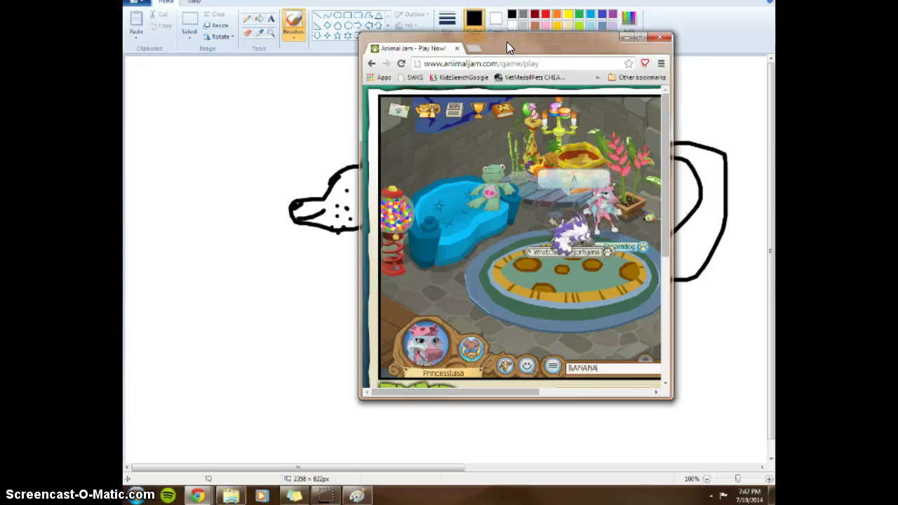
key("Return")
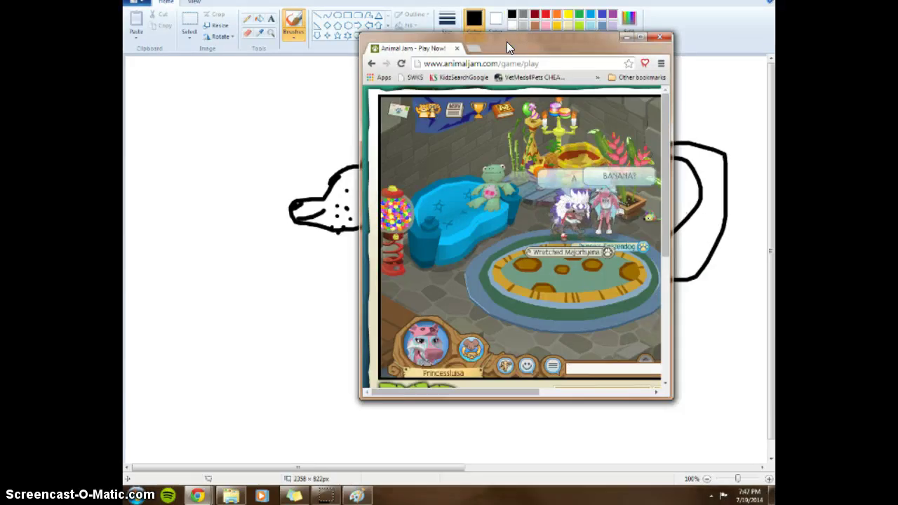
- Move the Animal Jam browser window higher and shorten it so that it covers less of the dog
left_click(525, 237)
left_click(577, 223)
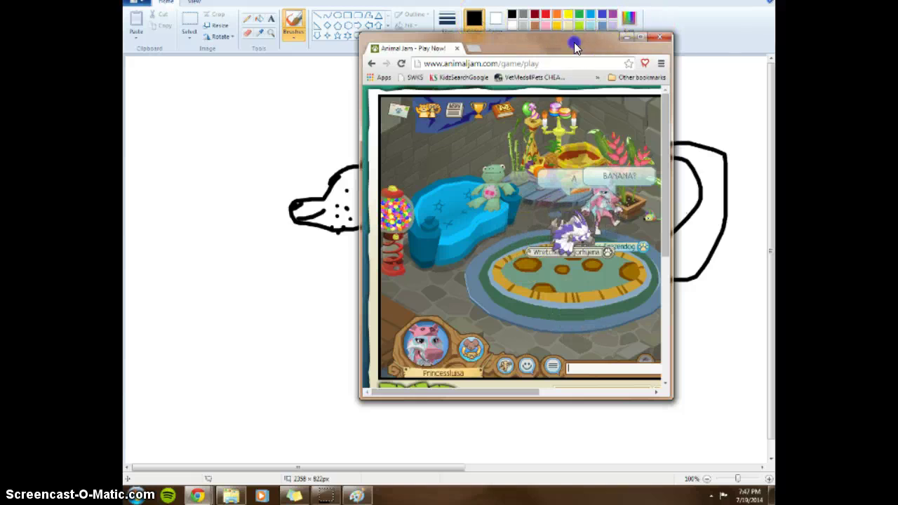
left_click_drag(574, 42, 625, 0)
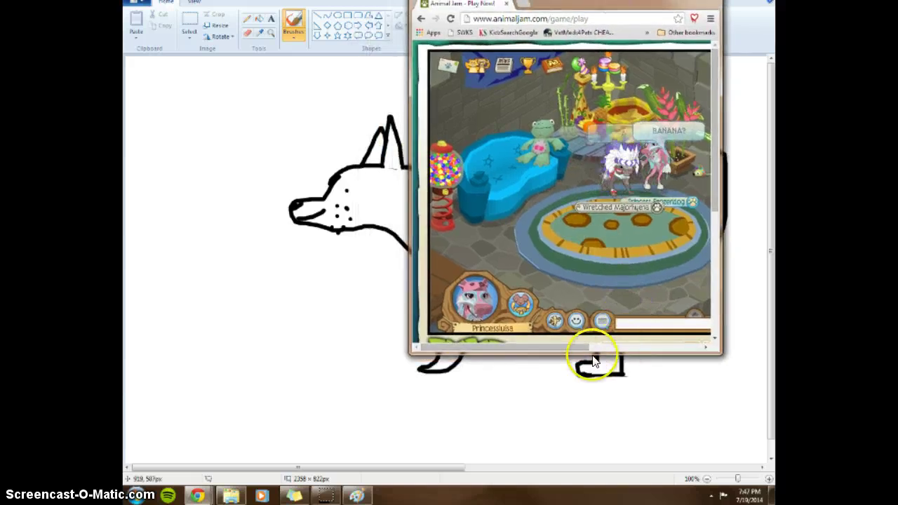
mouse_move(593, 351)
left_mouse_down()
mouse_move(641, 144)
mouse_move(620, 194)
left_mouse_up()
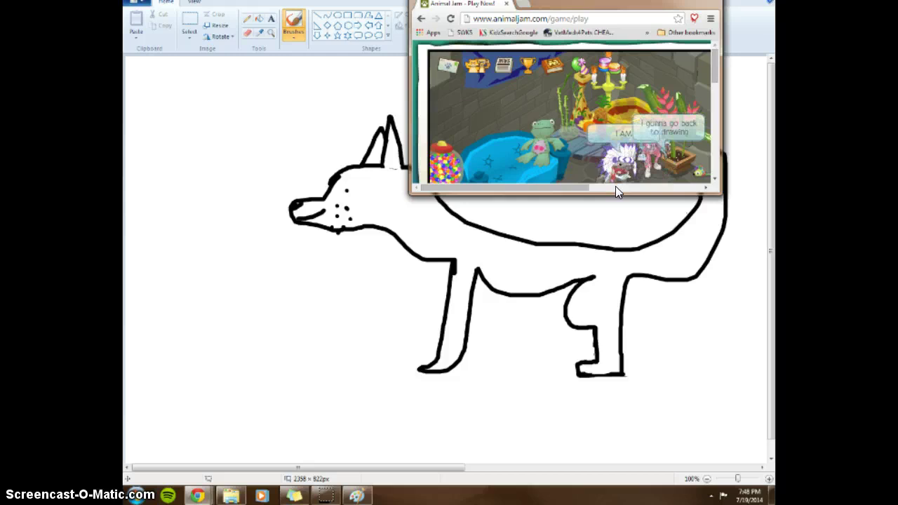
- Return to the Paint drawing and undo the stray brush dots made below the dog
left_click(295, 496)
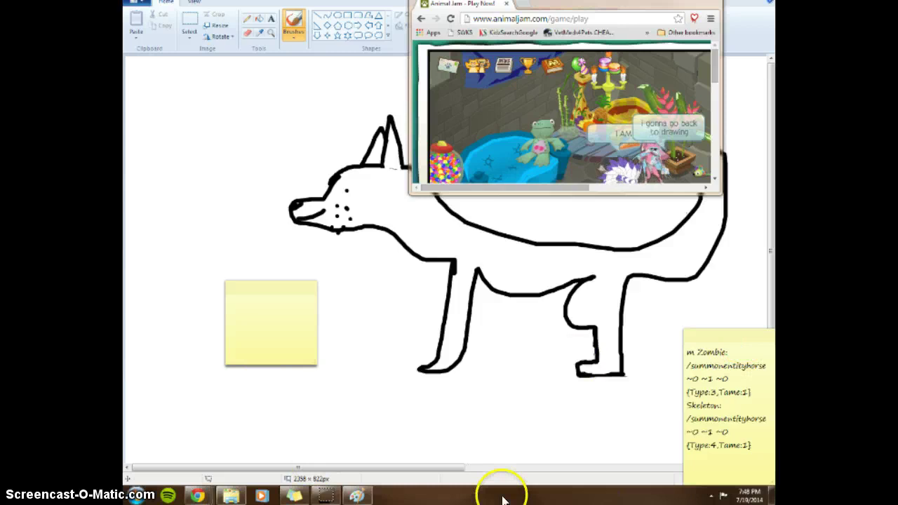
left_click(406, 412)
left_click(343, 413)
key("ctrl+z")
left_click(327, 426)
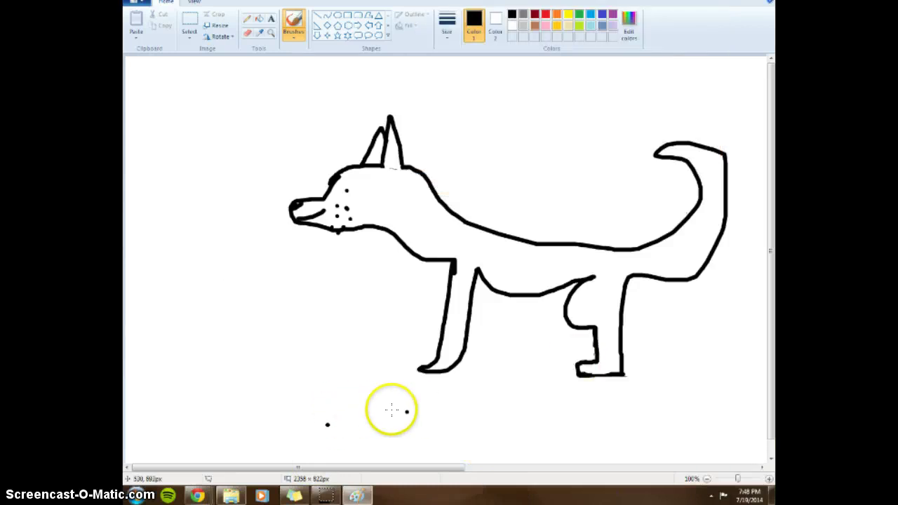
key("ctrl+z")
key("ctrl+z")
left_click(403, 410)
- Draw the dog's second front leg and second hind leg under the belly, plus a short thick stroke beneath the tail base
key("ctrl+z")
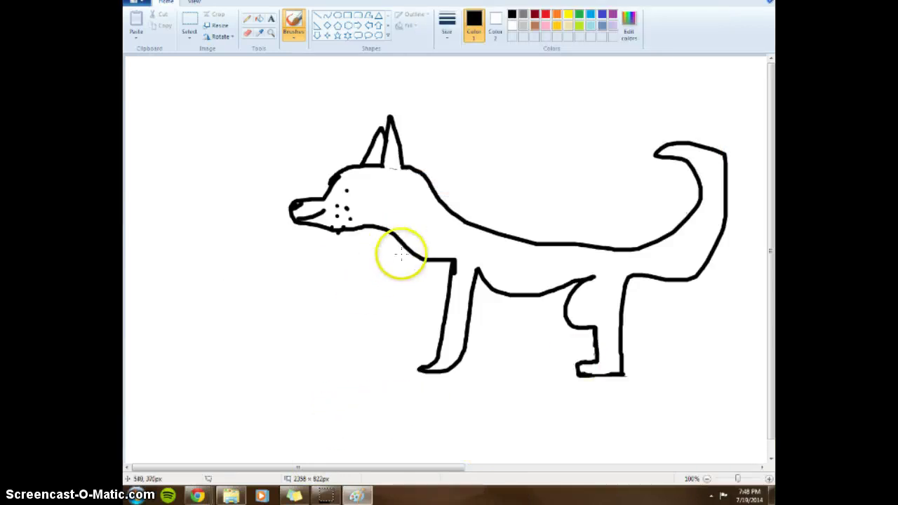
left_click(564, 272)
key("ctrl+z")
mouse_move(480, 272)
left_mouse_down()
mouse_move(473, 385)
mouse_move(457, 385)
mouse_move(482, 290)
mouse_move(497, 293)
mouse_move(555, 373)
mouse_move(566, 344)
mouse_move(564, 281)
left_mouse_up()
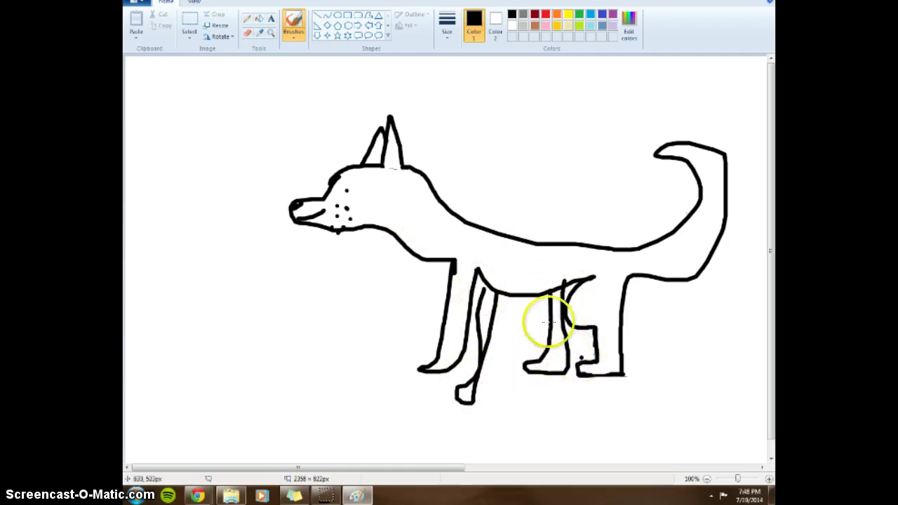
mouse_move(663, 268)
left_mouse_down()
mouse_move(627, 279)
mouse_move(633, 292)
mouse_move(635, 283)
left_mouse_up()
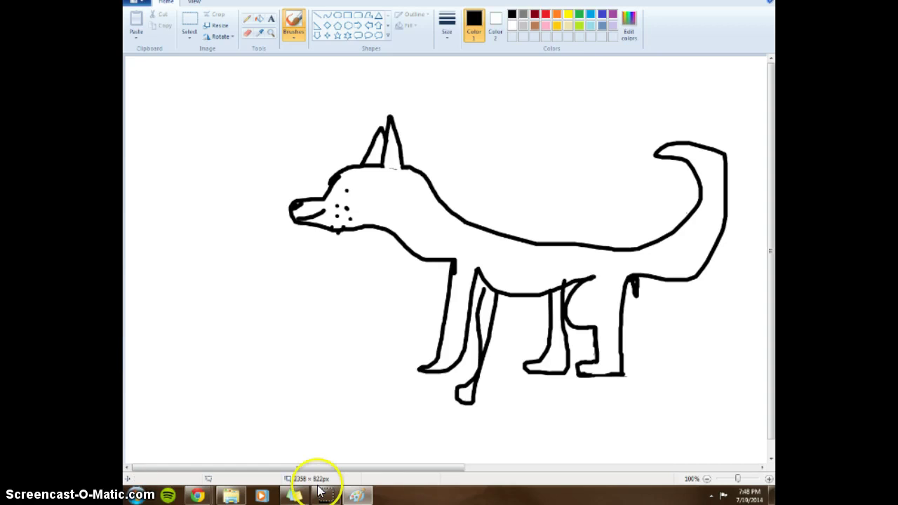
- Enlarge the dog's eye into a solid black spot and add a short wavy stroke along the lower back
mouse_move(355, 181)
left_mouse_down()
mouse_move(345, 187)
mouse_move(356, 192)
left_mouse_up()
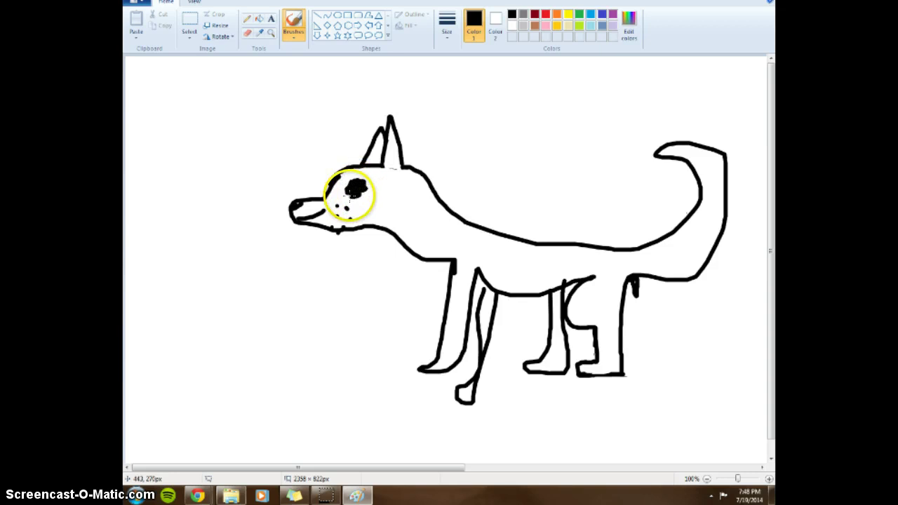
mouse_move(565, 243)
left_mouse_down()
mouse_move(532, 255)
mouse_move(630, 247)
left_mouse_up()
left_click(318, 147)
key("ctrl+z")
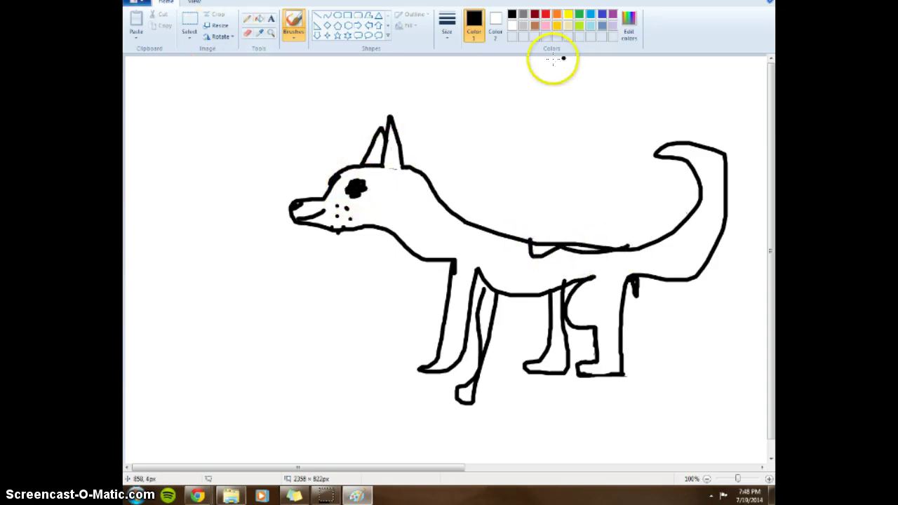
- Draw a long narrow triangular frame above the dog's head with the Line tool
left_click(317, 17)
mouse_move(260, 63)
left_mouse_down()
mouse_move(444, 68)
mouse_move(447, 138)
mouse_move(500, 70)
mouse_move(496, 93)
mouse_move(529, 68)
mouse_move(518, 93)
mouse_move(525, 140)
mouse_move(517, 220)
left_mouse_up()
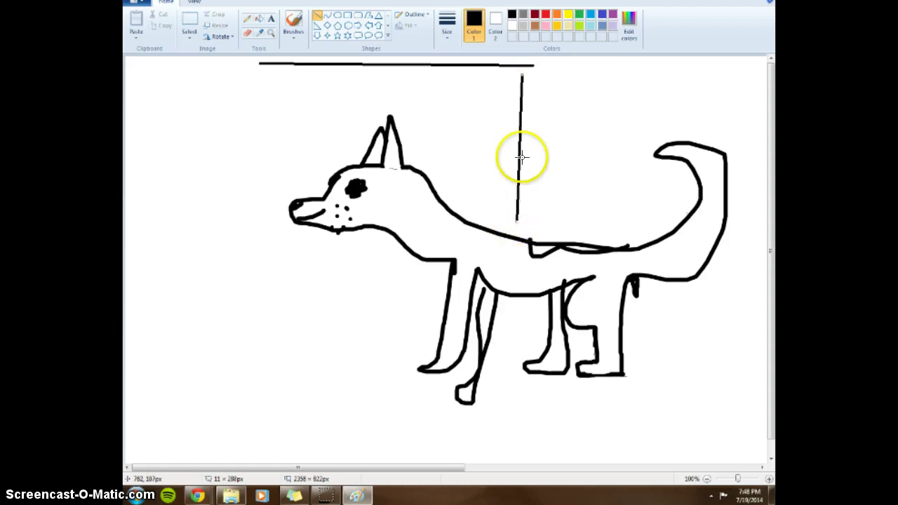
left_click_drag(520, 73, 522, 63)
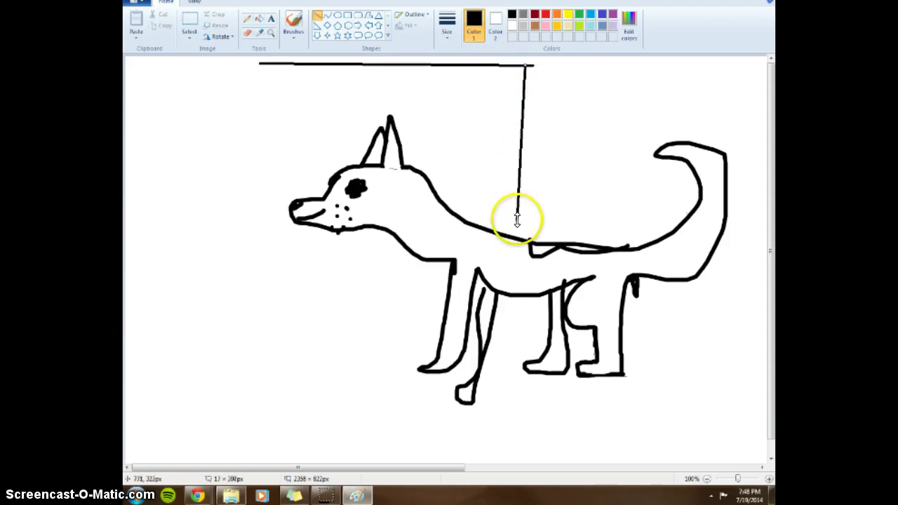
mouse_move(517, 215)
left_mouse_down()
mouse_move(520, 109)
mouse_move(483, 101)
mouse_move(261, 127)
mouse_move(258, 64)
left_mouse_up()
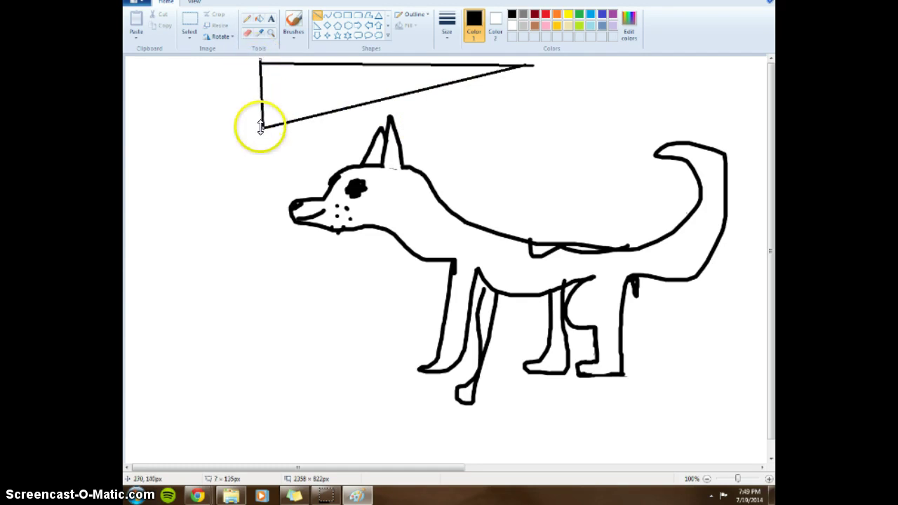
- Switch back to the brush and handwrite "Dog: /10" inside the triangular frame
left_click(293, 26)
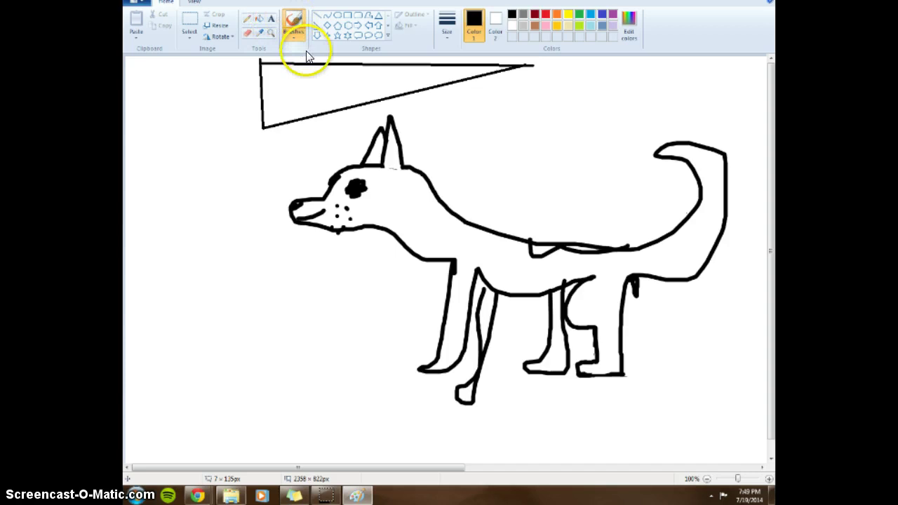
left_click(293, 30)
left_click(292, 67)
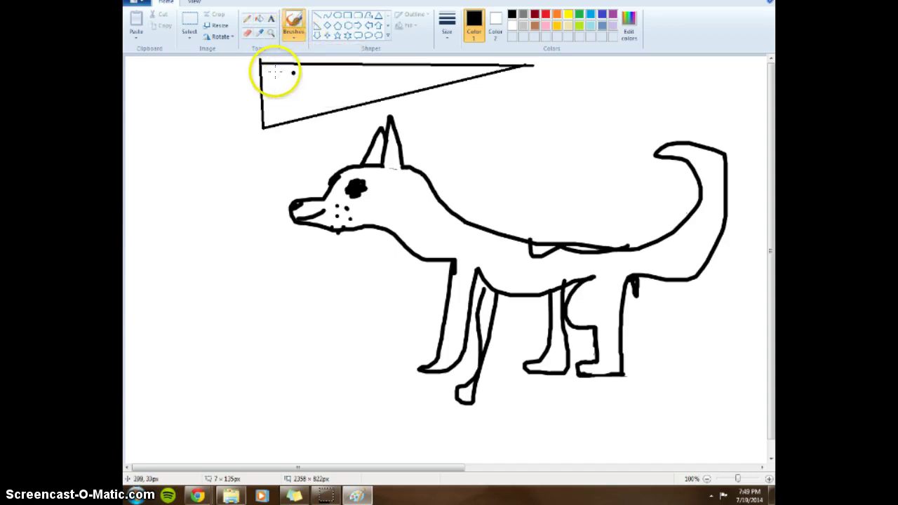
mouse_move(272, 75)
left_mouse_down()
mouse_move(320, 82)
mouse_move(313, 104)
mouse_move(340, 73)
left_mouse_up()
left_click(351, 81)
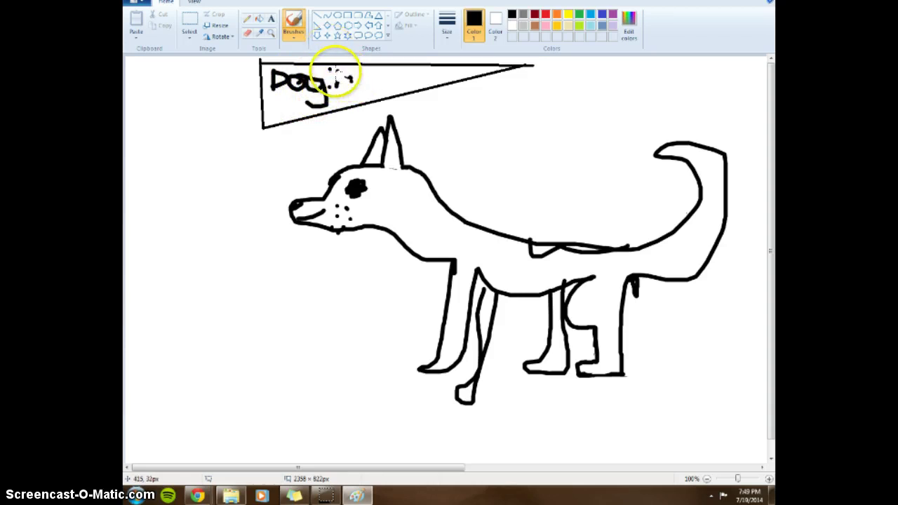
mouse_move(335, 72)
left_mouse_down()
mouse_move(333, 85)
mouse_move(342, 77)
left_mouse_up()
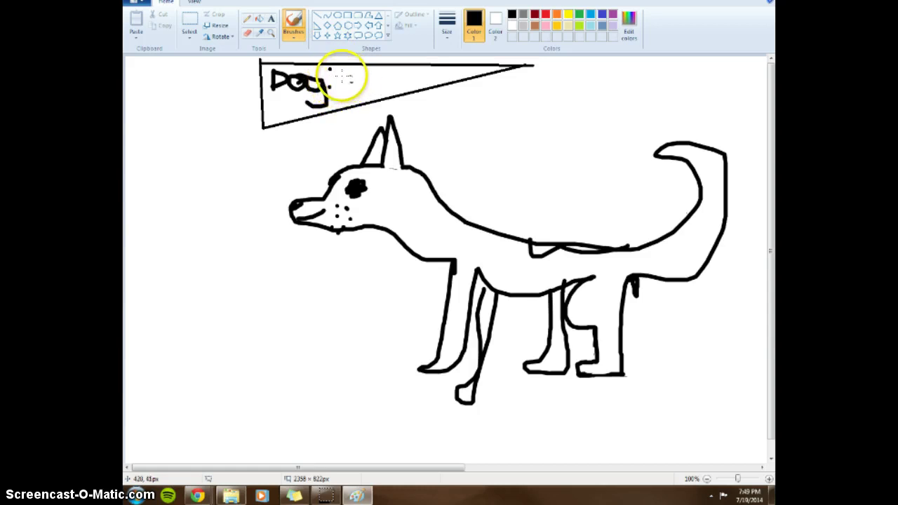
left_click(354, 76)
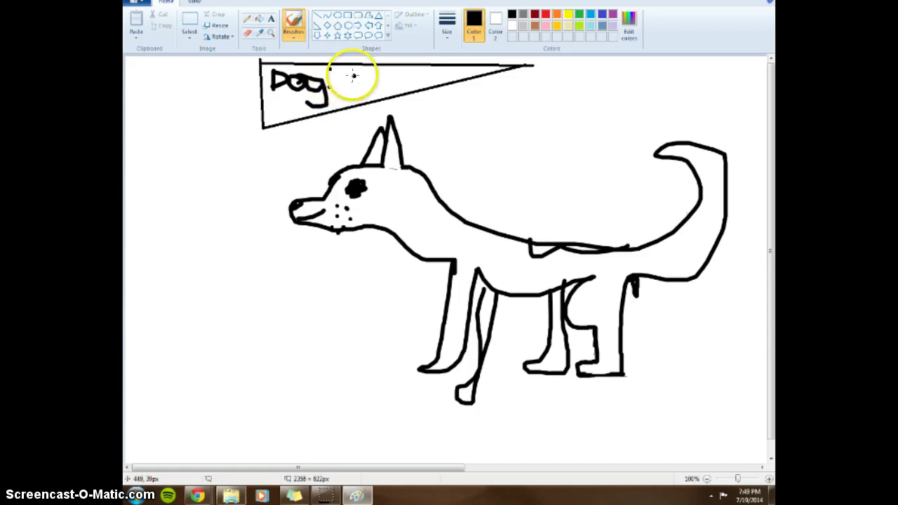
mouse_move(340, 72)
left_mouse_down()
mouse_move(357, 87)
mouse_move(397, 80)
mouse_move(381, 75)
left_mouse_up()
- Handwrite "Bye" in large black letters in the empty area in front of the dog
left_click_drag(209, 167, 180, 267)
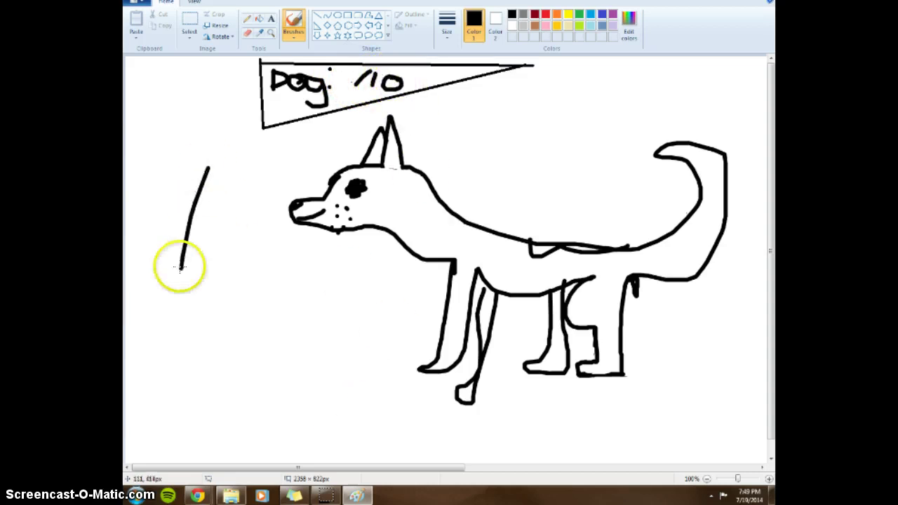
mouse_move(226, 181)
left_mouse_down()
mouse_move(220, 240)
mouse_move(191, 242)
mouse_move(209, 265)
mouse_move(160, 256)
left_mouse_up()
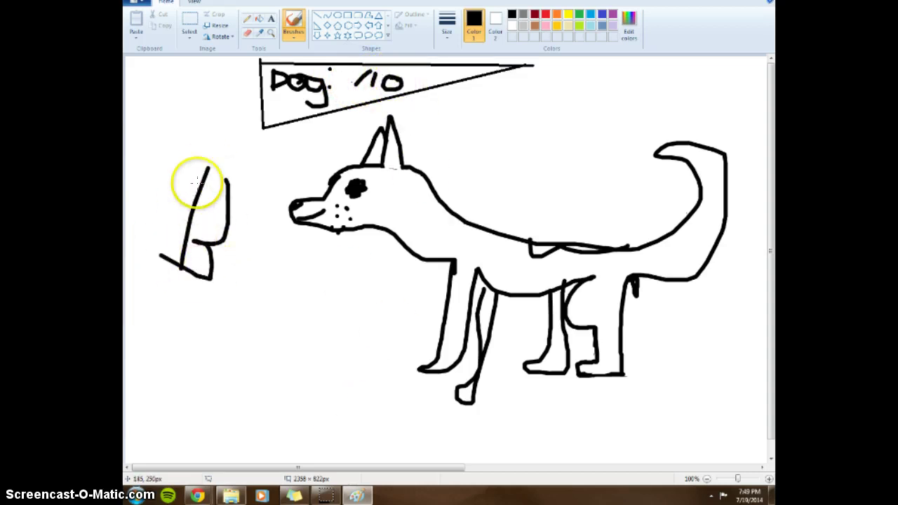
left_click_drag(209, 167, 226, 181)
left_click_drag(233, 260, 250, 301)
left_click_drag(274, 270, 212, 367)
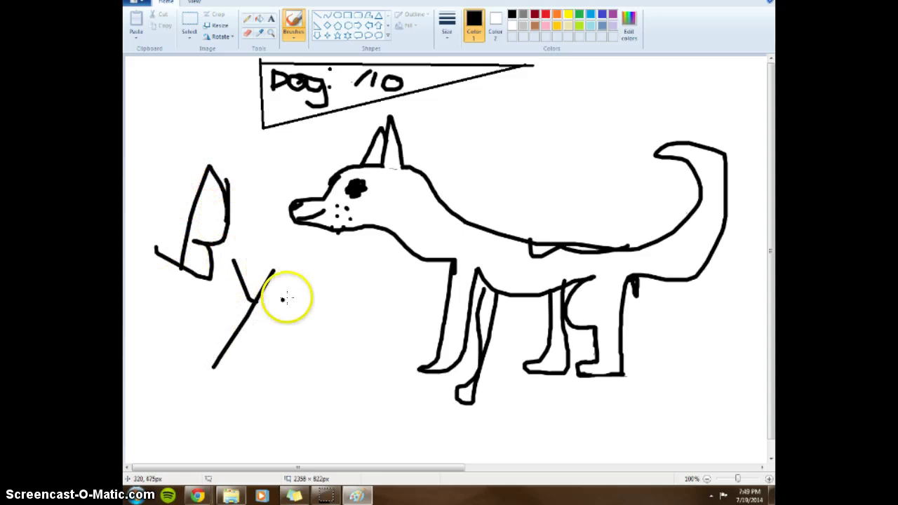
left_click_drag(283, 299, 327, 318)
- Handwrite "Jammers!" in large black letters below the dog, and undo the stray dot above its back
mouse_move(202, 319)
left_mouse_down()
mouse_move(195, 345)
mouse_move(125, 391)
left_mouse_up()
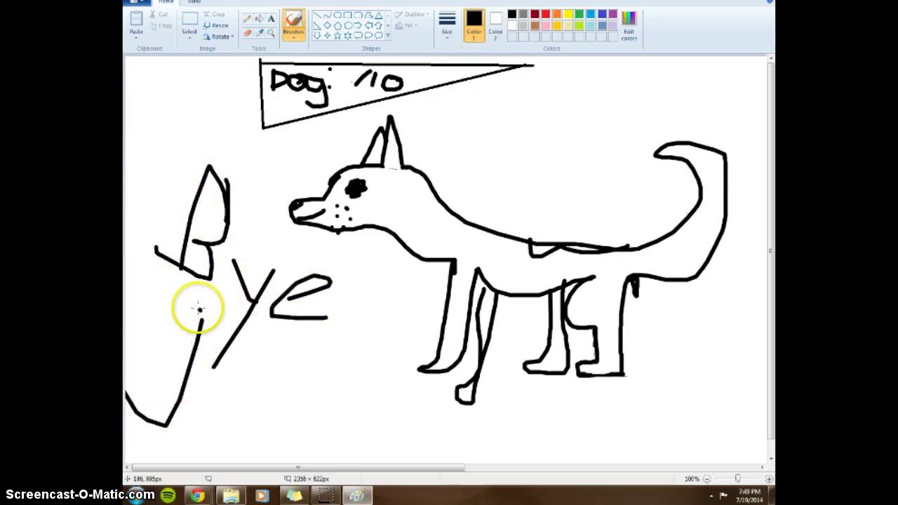
left_click_drag(200, 309, 281, 324)
mouse_move(281, 393)
left_mouse_down()
mouse_move(267, 401)
mouse_move(295, 400)
left_mouse_up()
mouse_move(306, 432)
left_mouse_down()
mouse_move(336, 413)
mouse_move(363, 447)
mouse_move(380, 398)
mouse_move(440, 445)
mouse_move(475, 417)
mouse_move(496, 454)
mouse_move(533, 460)
mouse_move(571, 388)
mouse_move(622, 395)
mouse_move(586, 435)
left_mouse_up()
left_click_drag(642, 377, 649, 423)
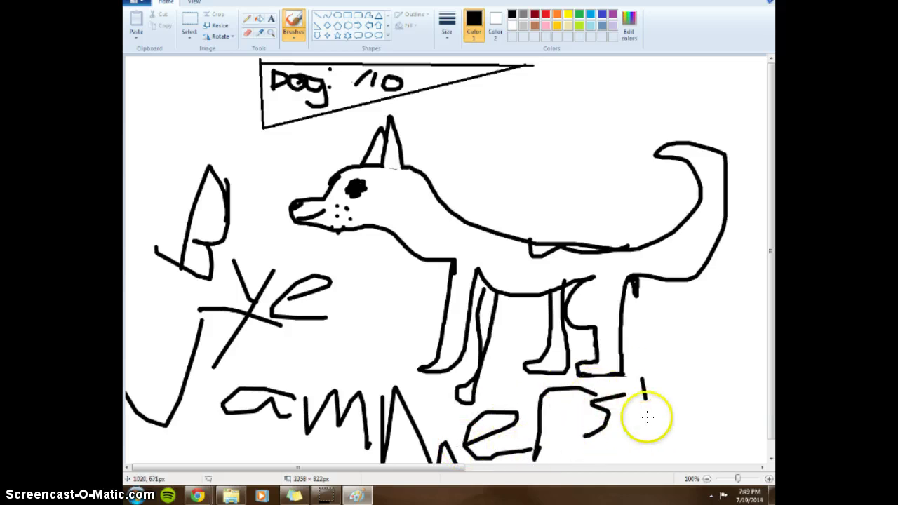
left_click(641, 454)
left_click(452, 161)
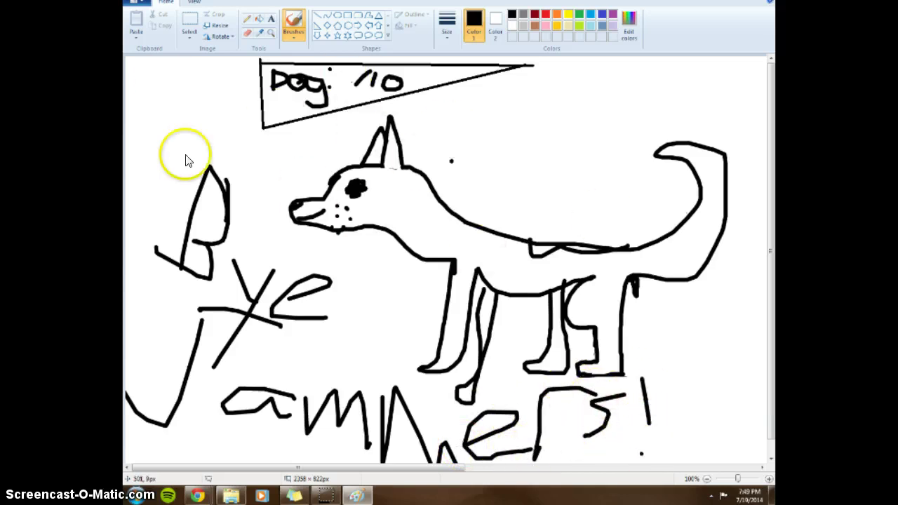
key("ctrl+z")
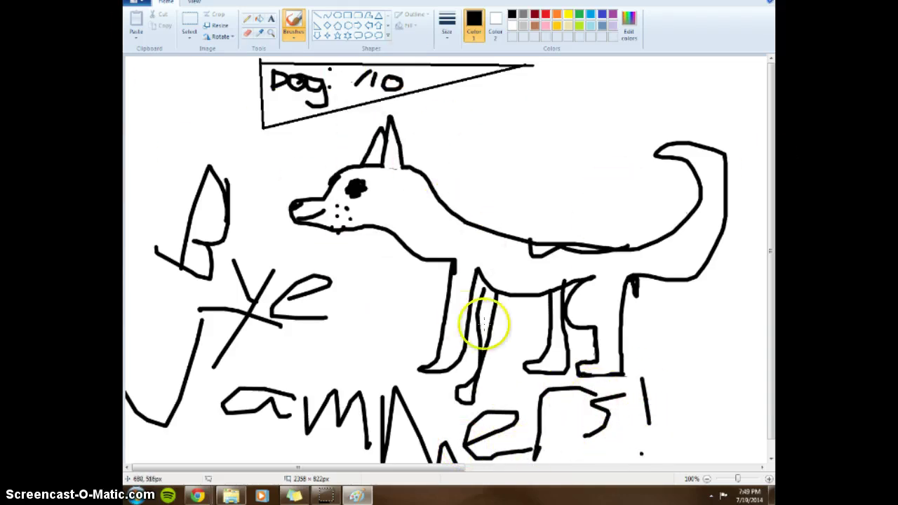
- Handwrite "blah" in the empty area above the dog's back and close the drawing without saving it
mouse_move(521, 110)
left_mouse_down()
mouse_move(519, 175)
mouse_move(520, 167)
left_mouse_up()
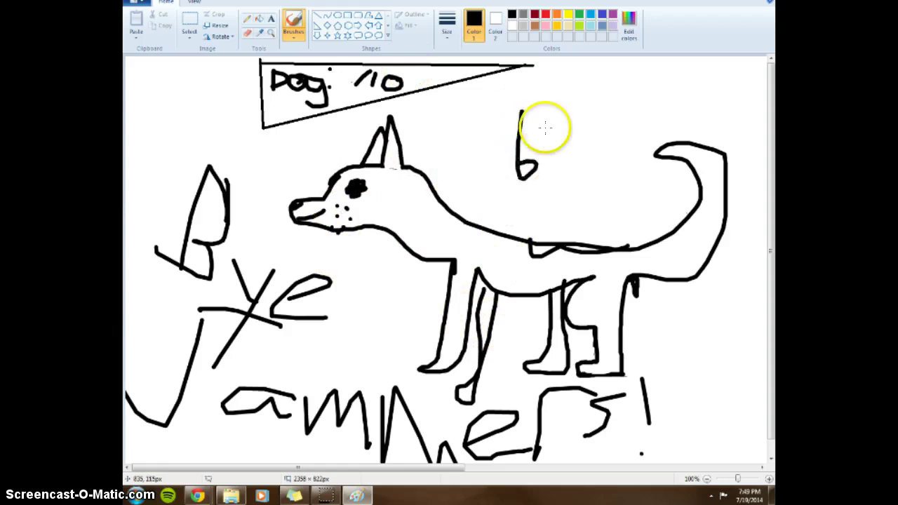
mouse_move(552, 114)
left_mouse_down()
mouse_move(557, 183)
mouse_move(583, 193)
mouse_move(598, 183)
left_mouse_up()
left_click_drag(592, 137, 641, 205)
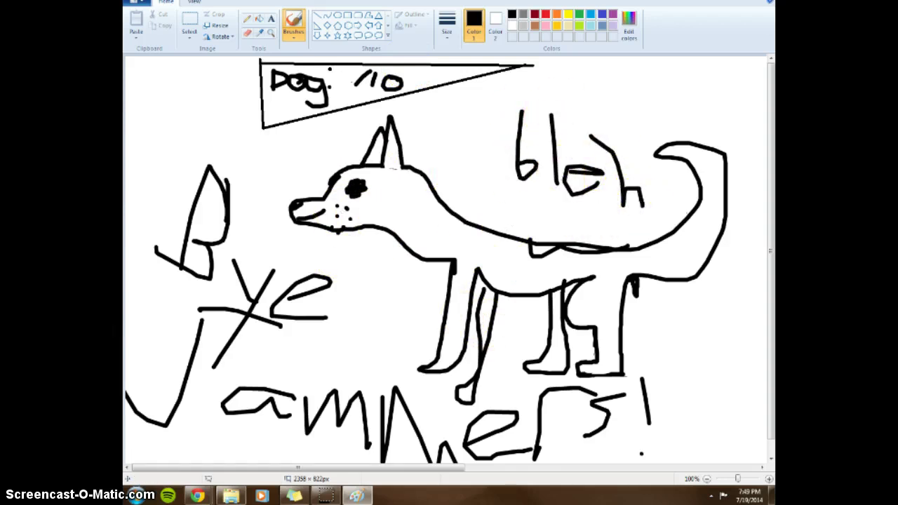
left_click(762, 1)
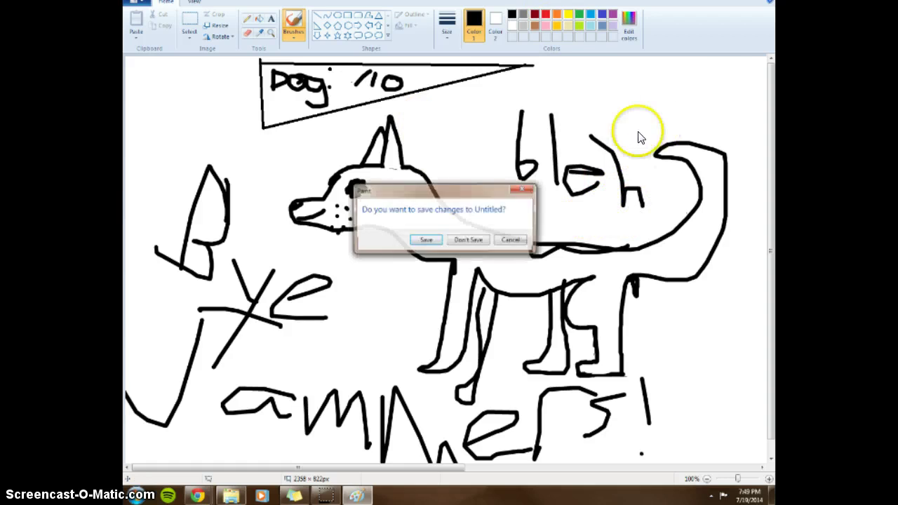
left_click(469, 241)
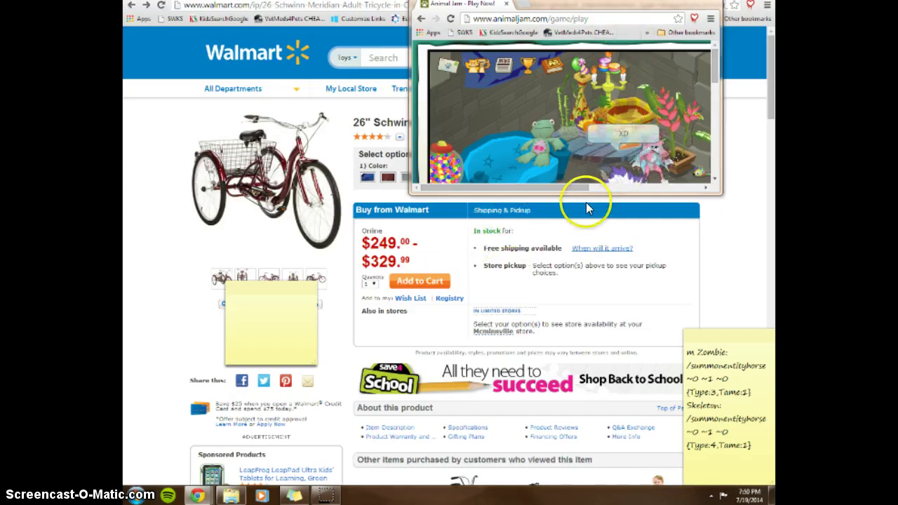
- Switch to the Animal Jam game, enlarge its browser window to full size and send "ok" in the chat
left_click(687, 2)
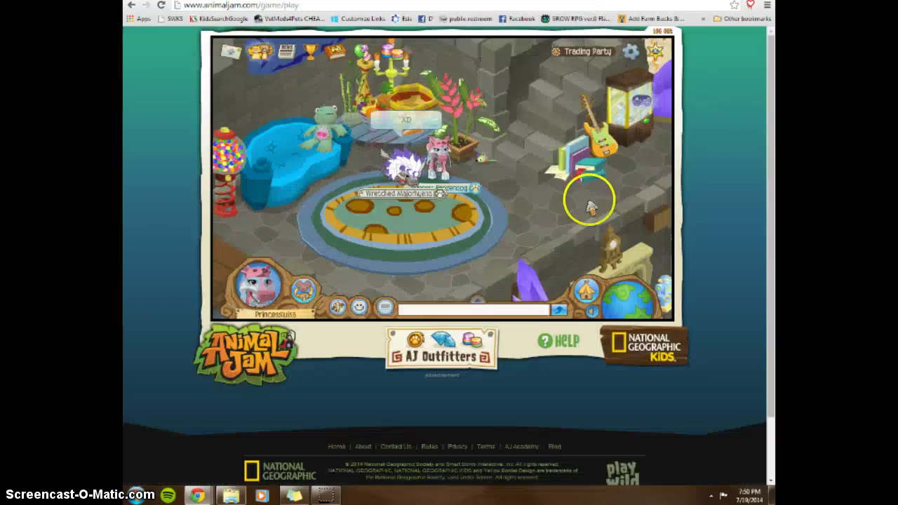
left_click(425, 308)
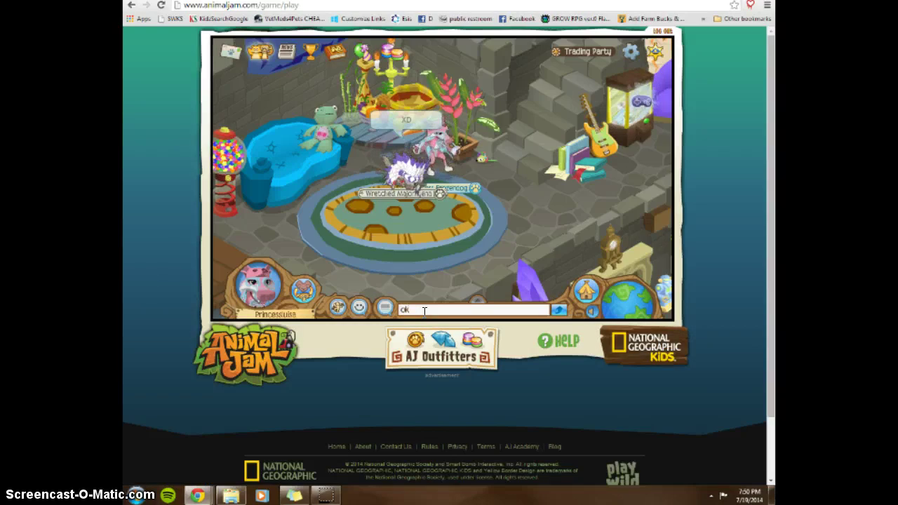
key("Return")
- Send the chat message "rate me on hiow i did in the comments"
left_click(424, 311)
type("rate")
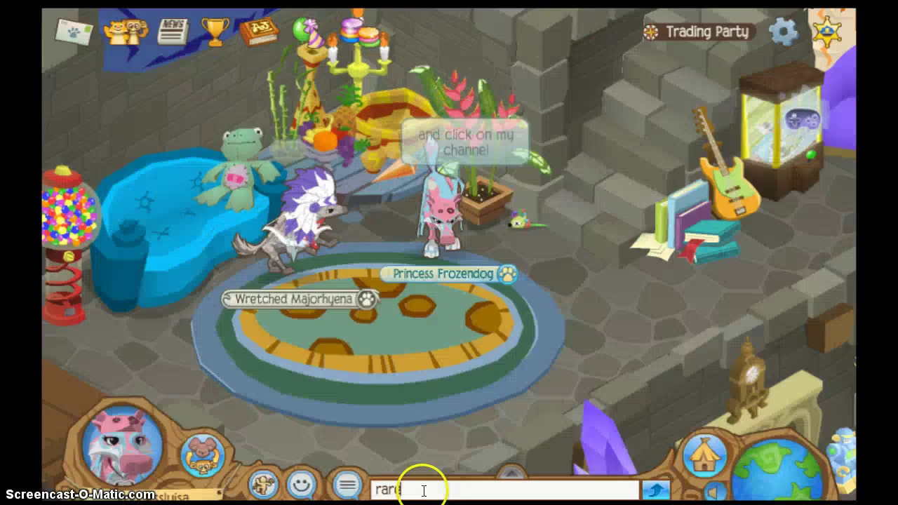
type(" me or how")
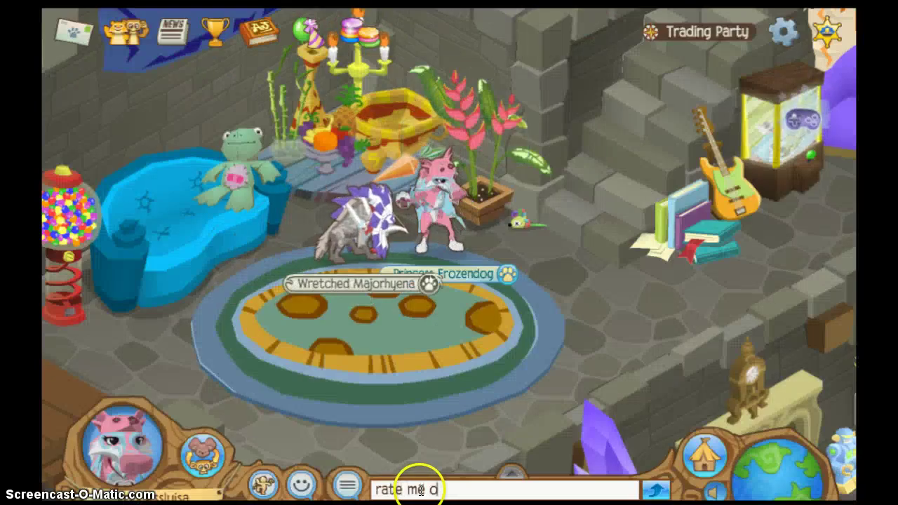
key("BackSpace")
key("BackSpace")
type("i")
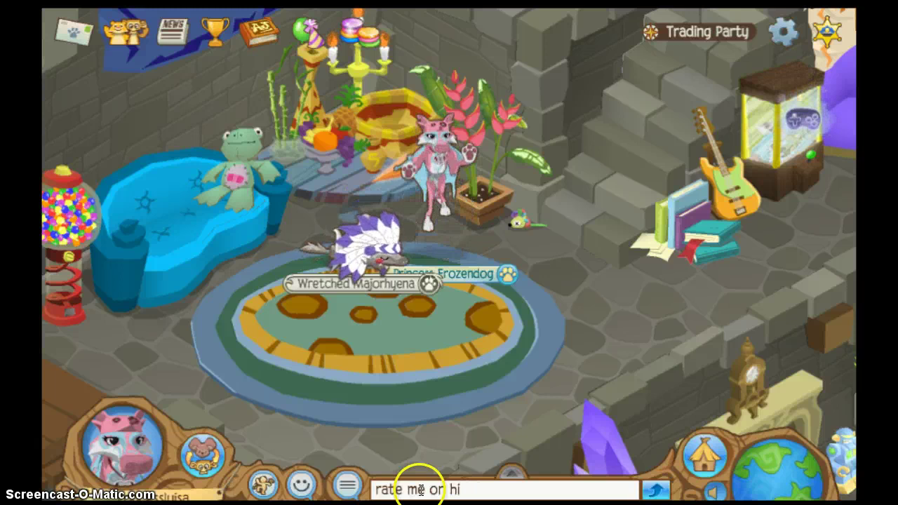
type("ow i did")
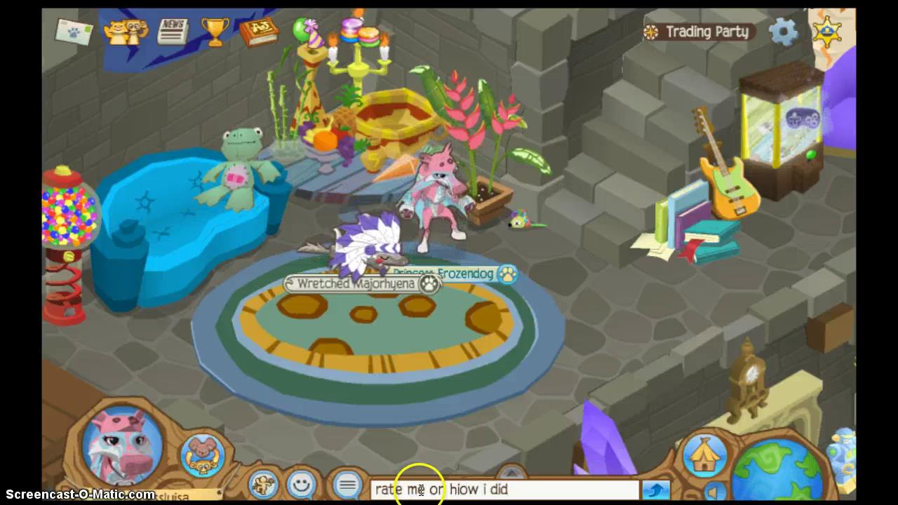
type(" in the comments")
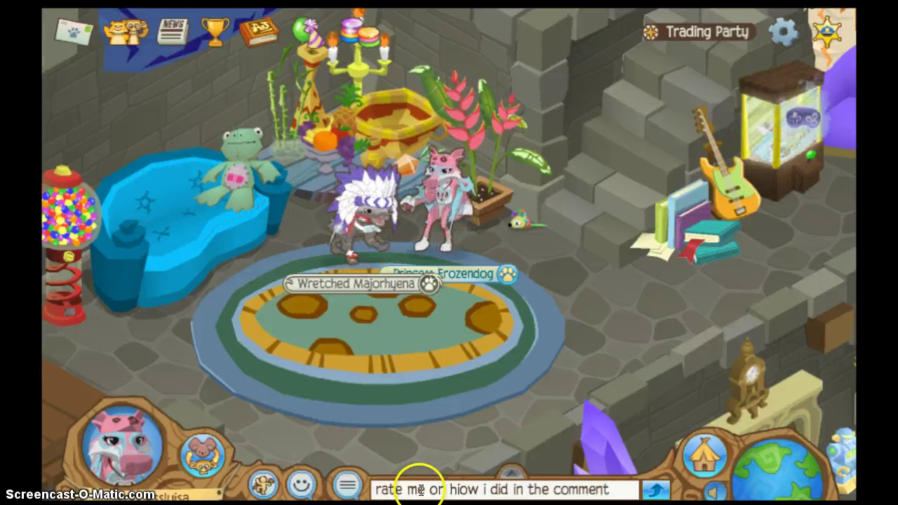
key("Return")
- Send the chat message "out of 10"
type("out of 10")
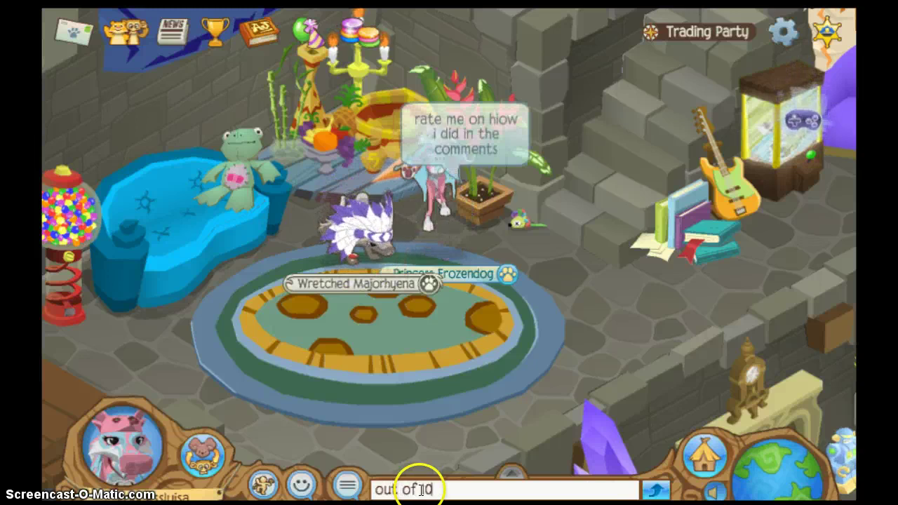
key("Return")
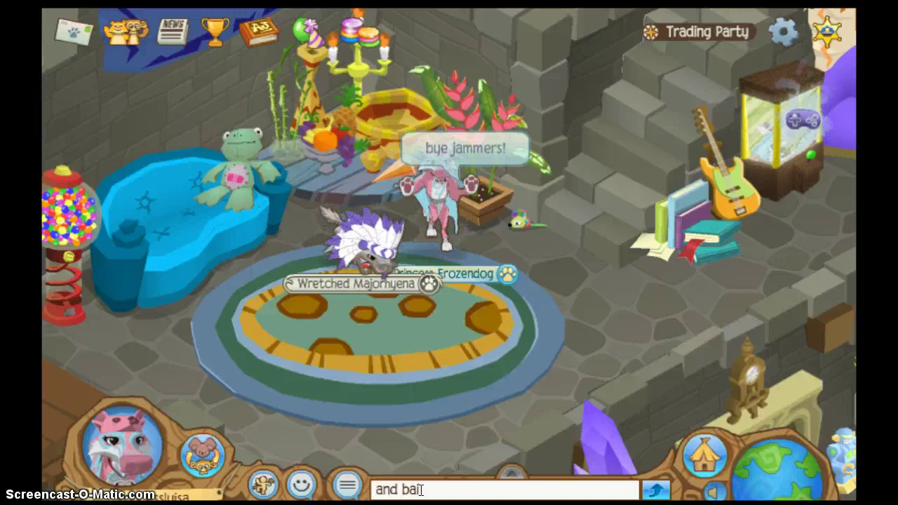
- Send a chat farewell reading "and bai" followed by the friend's username, and a second message "MEEP!"
type("eamis")
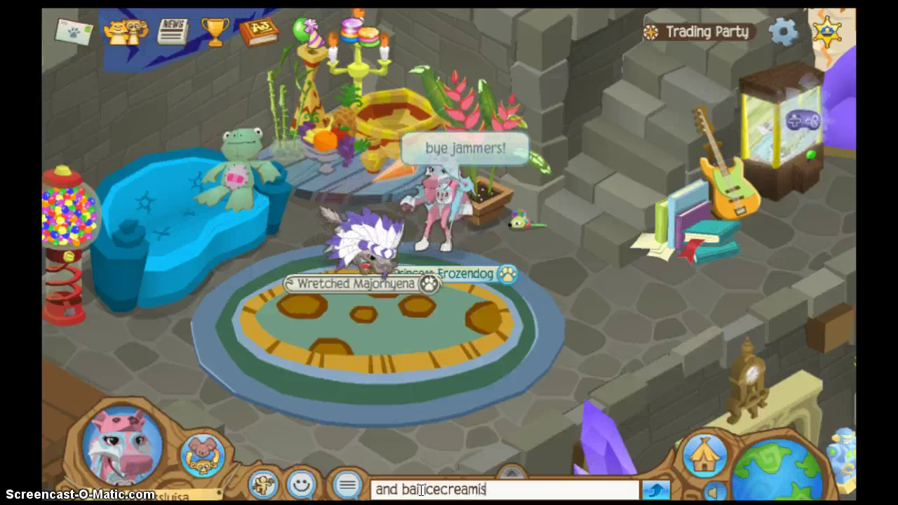
type("socold!")
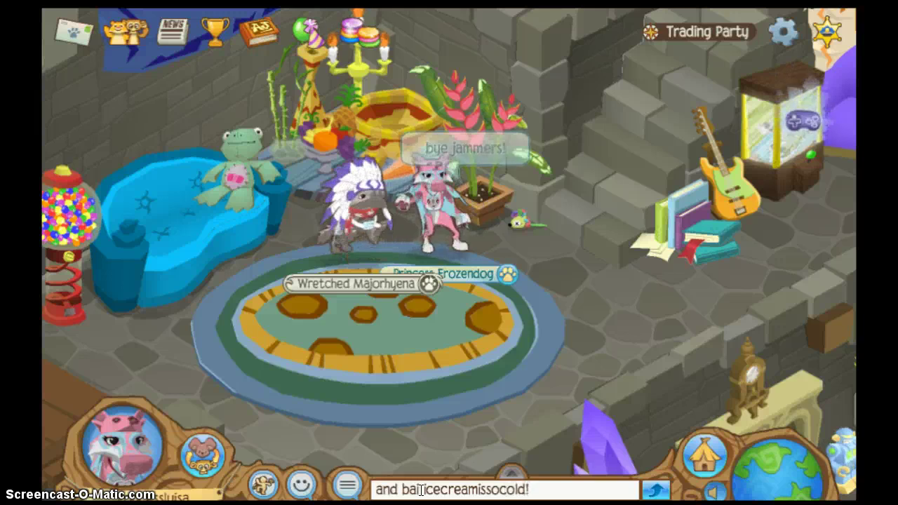
key("Return")
left_click(414, 447)
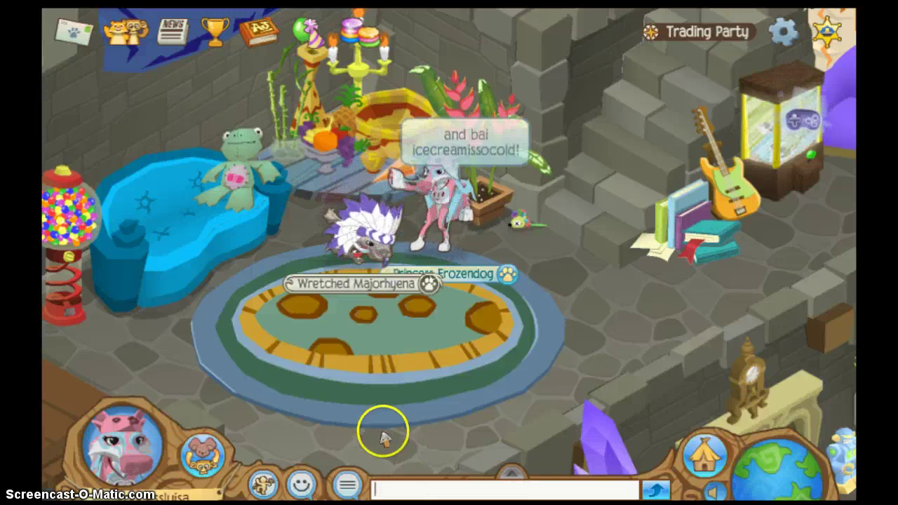
type("MEEP!")
key("Return")
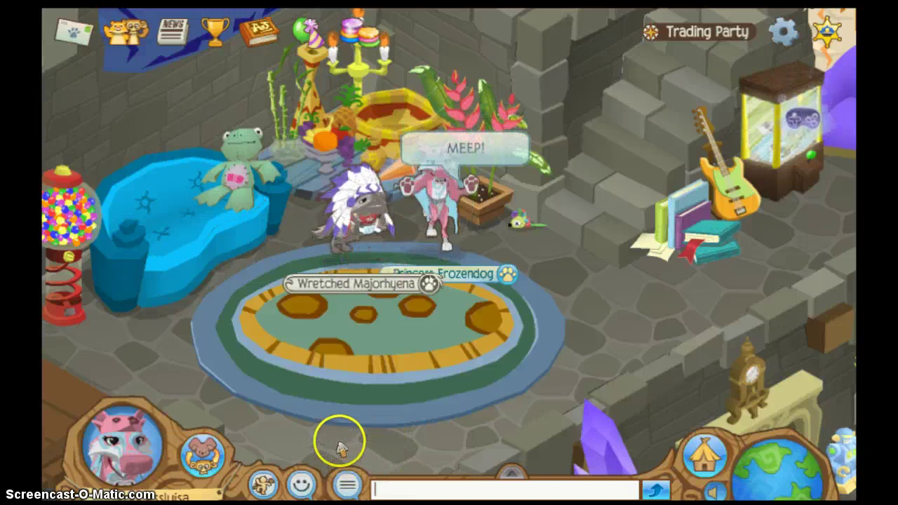
- Send "...." in the chat and walk the pink wolf a short way from the plant toward the rug's edge
left_click(302, 483)
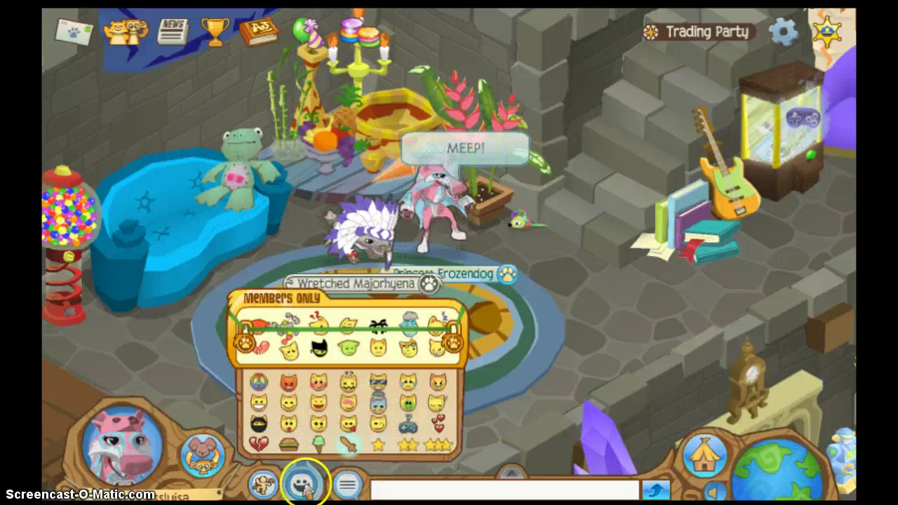
left_click(373, 485)
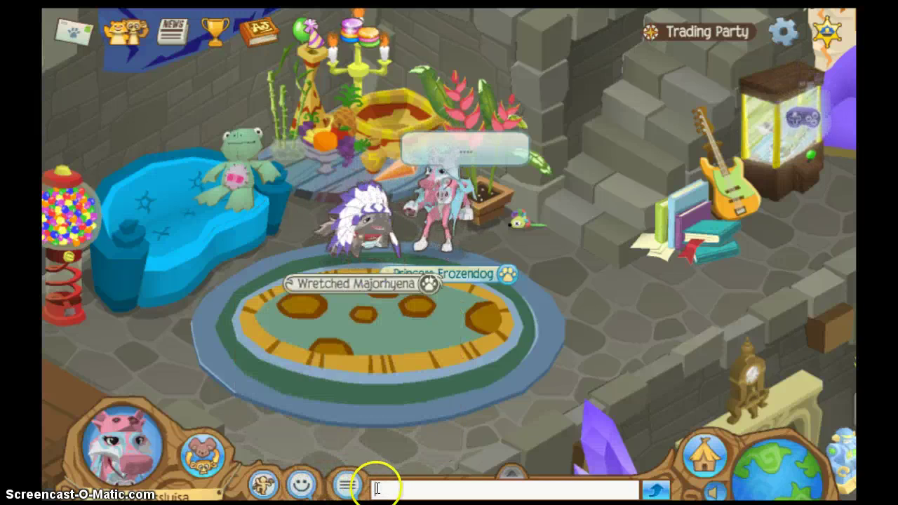
key("Right")
key("Down")
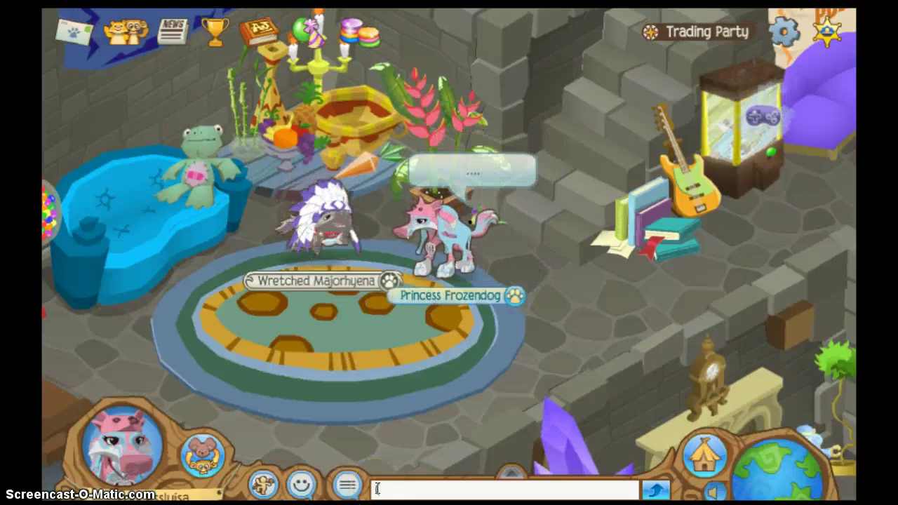
- Send the chat message "(pretend u saw my video on utube"
type("pretend u s")
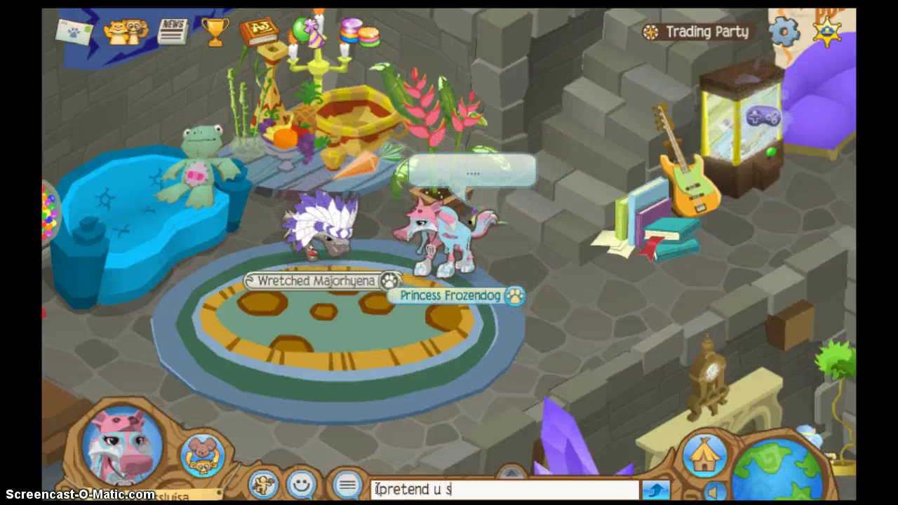
type("aw my ")
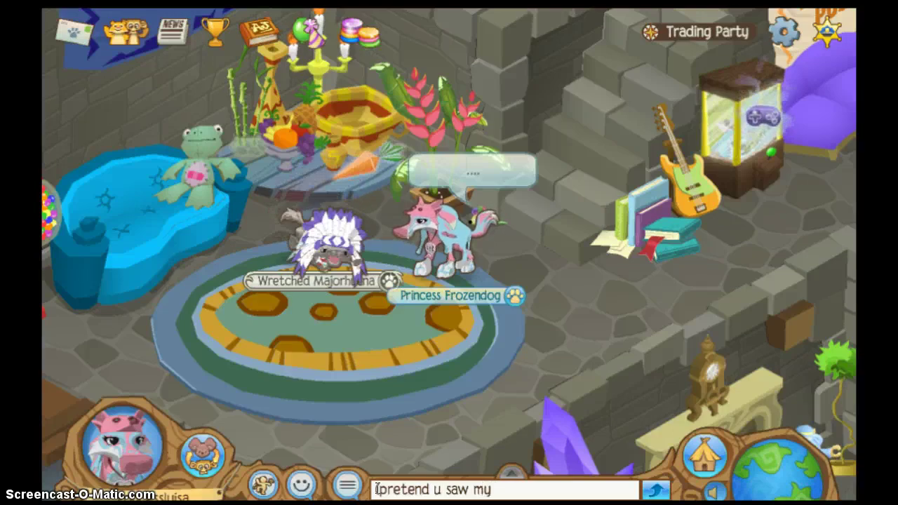
type("video on")
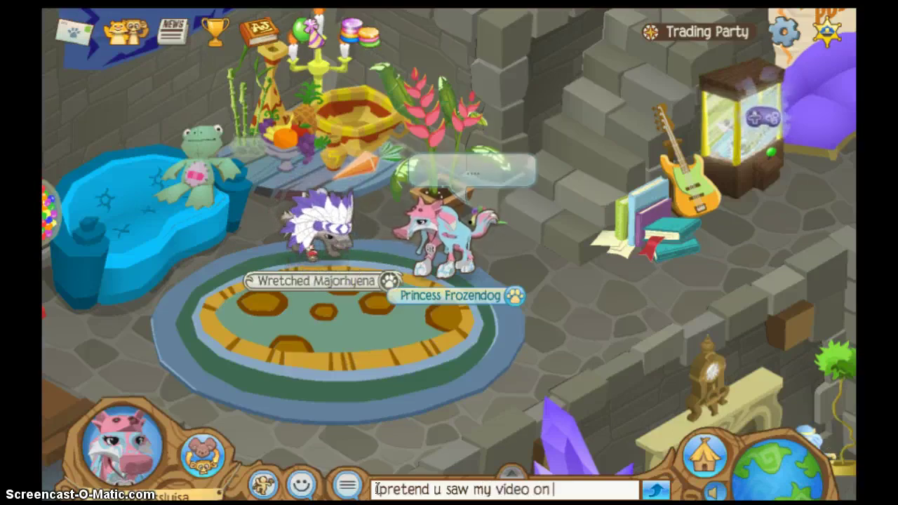
type(" utube")
key("Return")
- Send the chat message "so sit"
type("so")
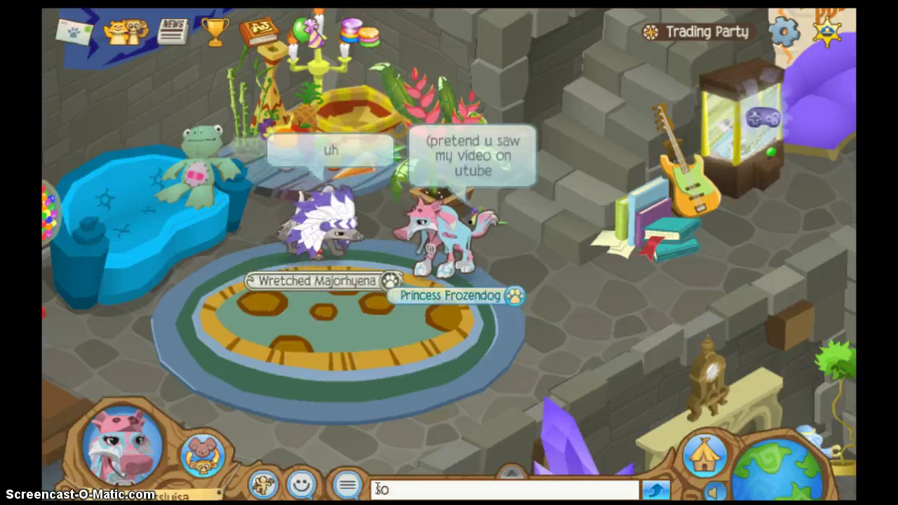
type(" sit")
key("Return")
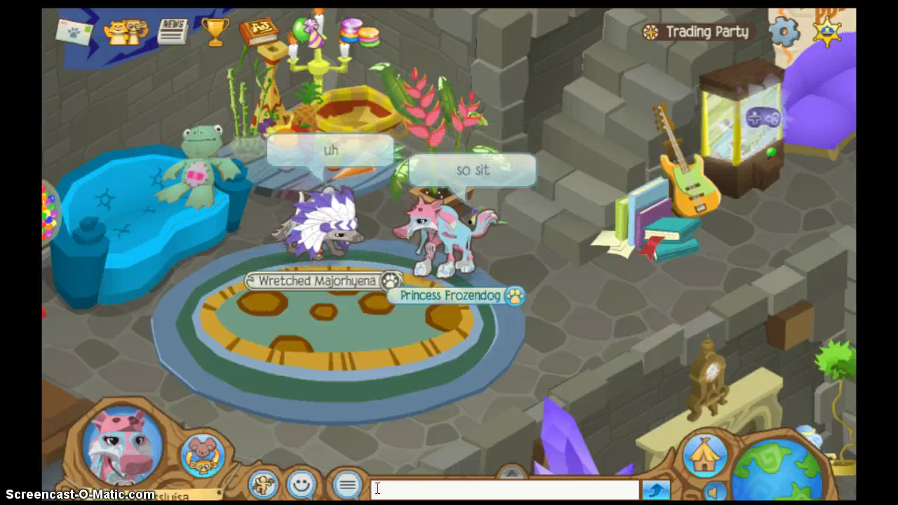
- Send the chat message "and pretend ur on a laptop"
type("and prete")
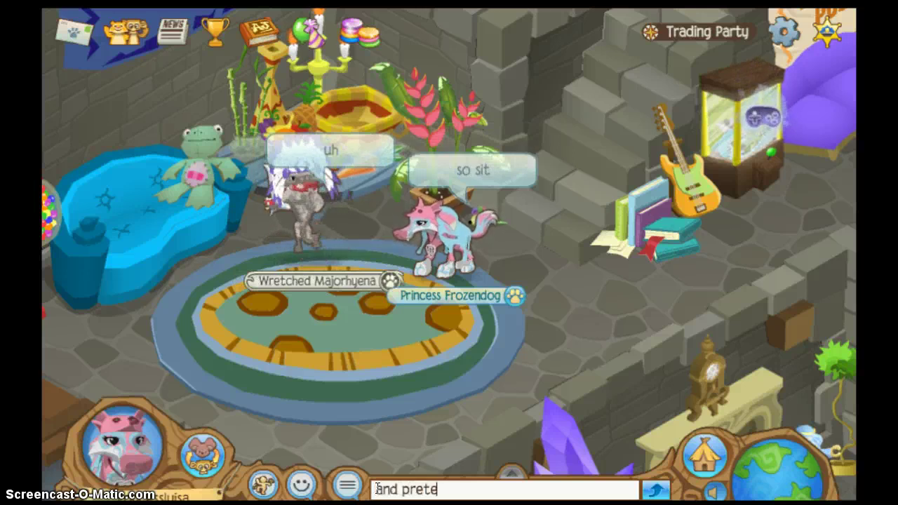
type("nd ur")
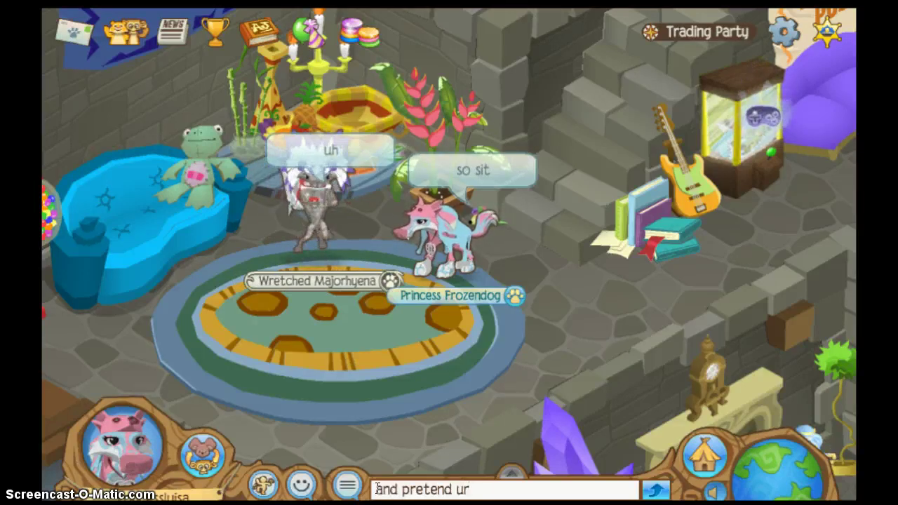
type(" on a laptod")
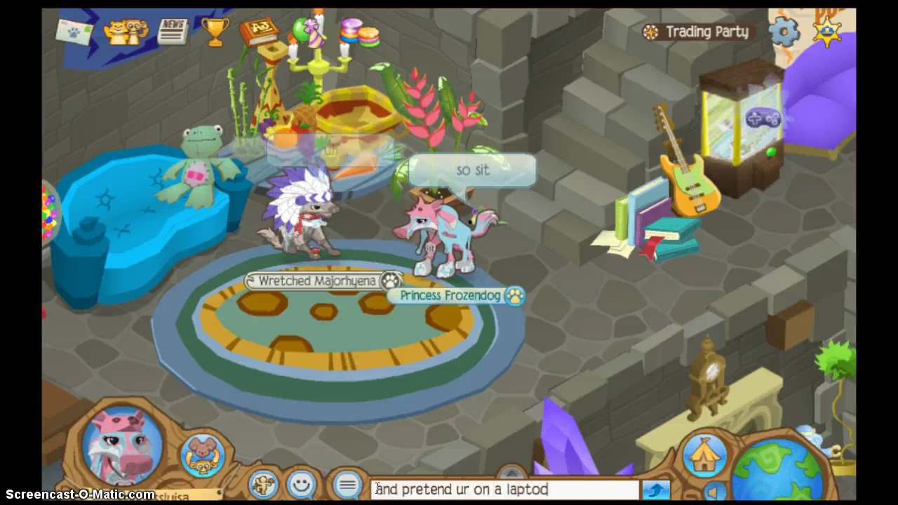
key("BackSpace")
type("p")
key("Return")
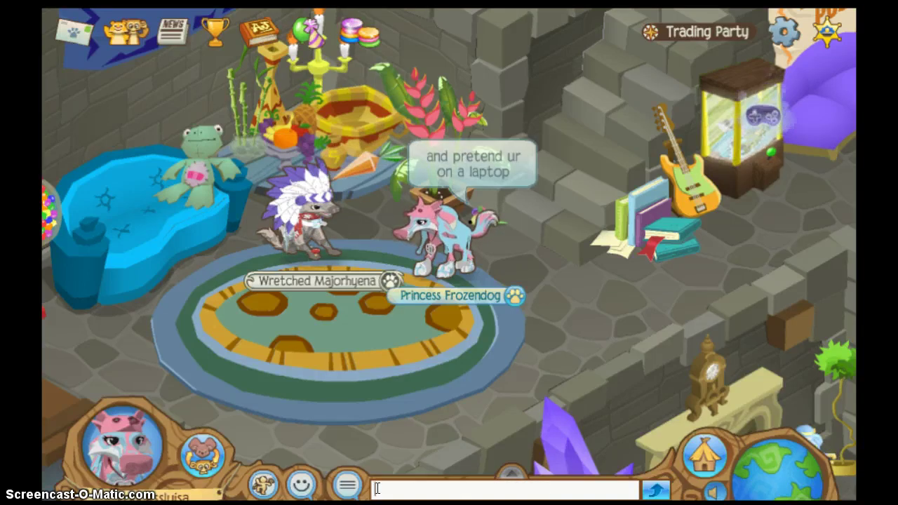
- Send the chat message "and den go"
type("and der")
type(" go")
key("Return")
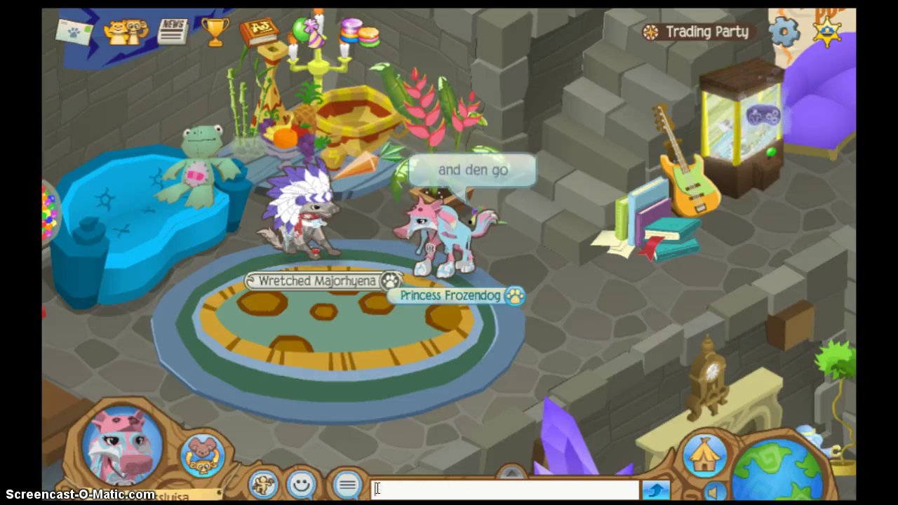
- Begin a new chat message starting with "no"
type("no")
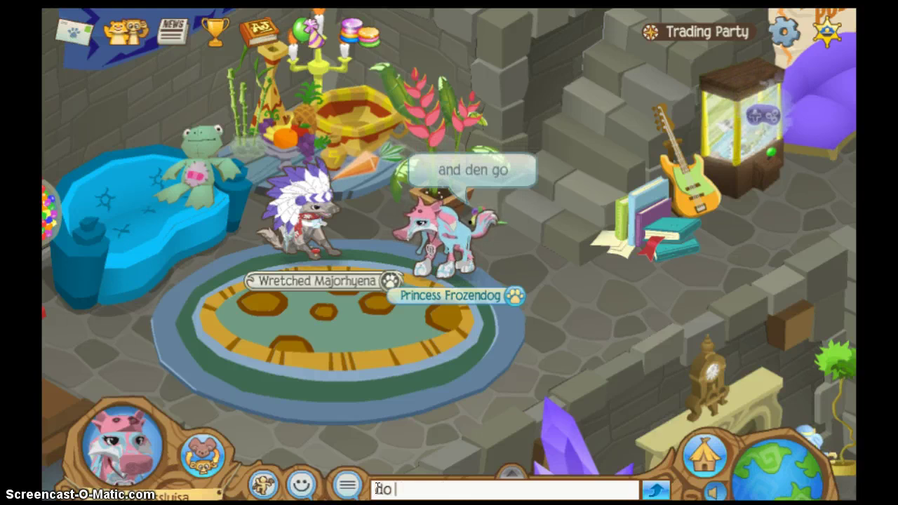